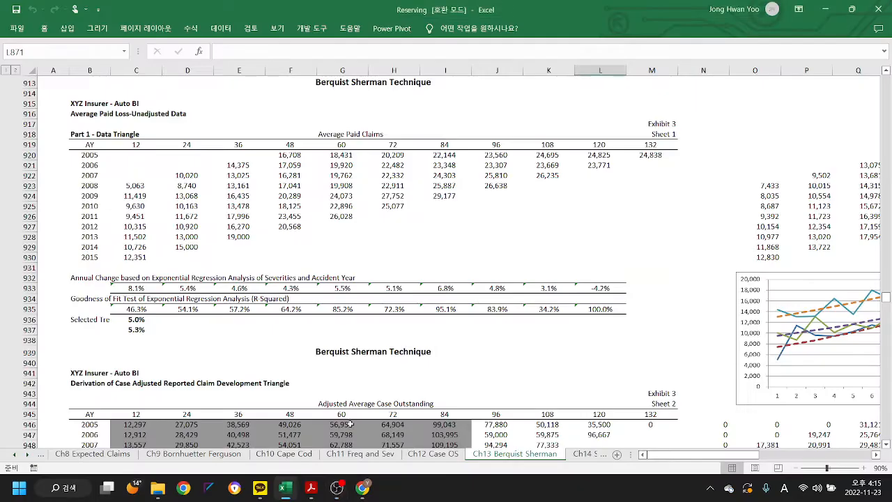
- Inspect the GROWTH formula for the 12-month annual change in C933 and its source claims in C923:C930
scroll(416, 235, up, 1)
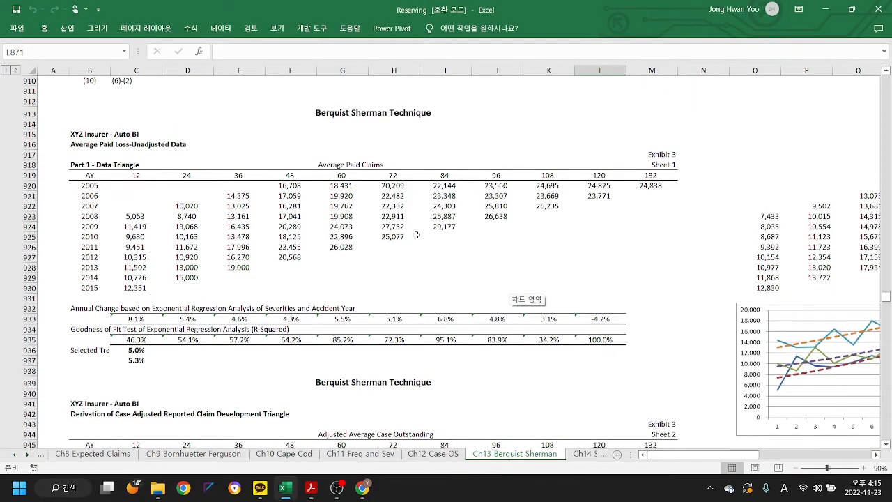
scroll(416, 235, down, 1)
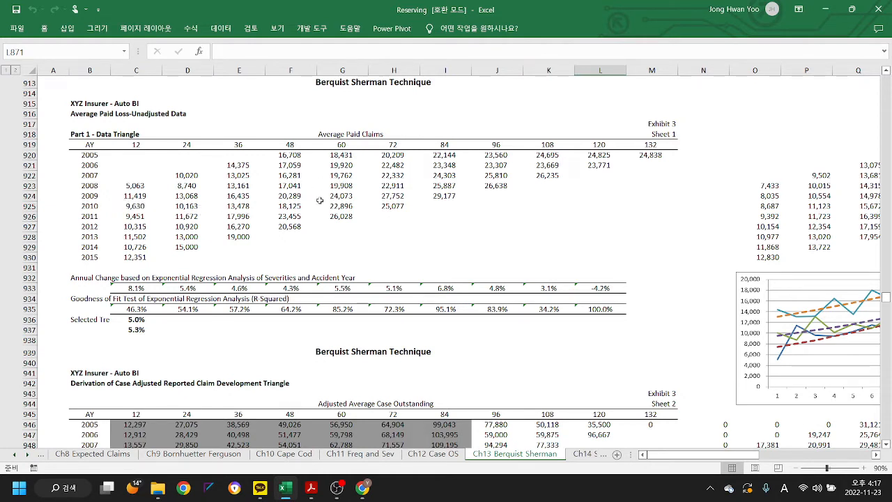
click(143, 289)
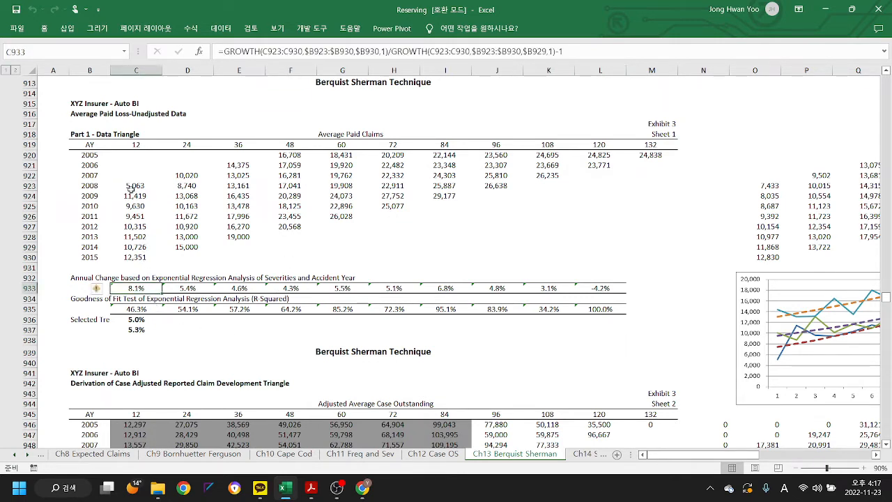
drag(130, 188, 134, 258)
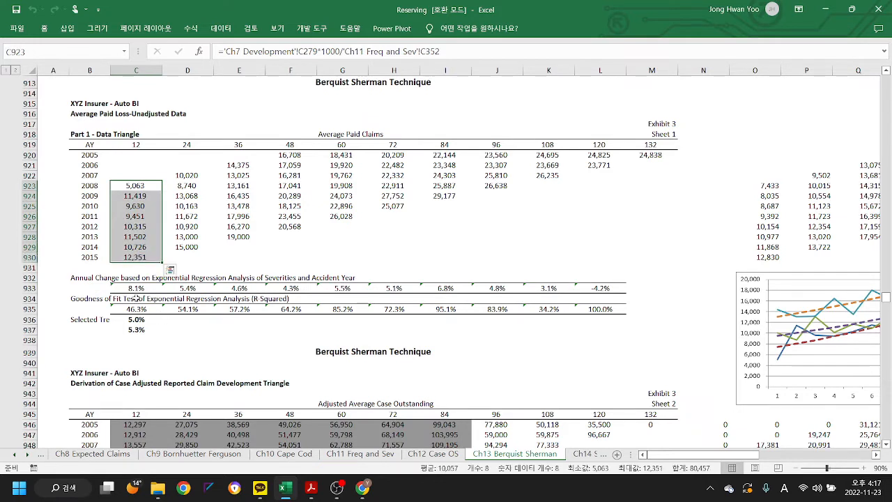
click(137, 285)
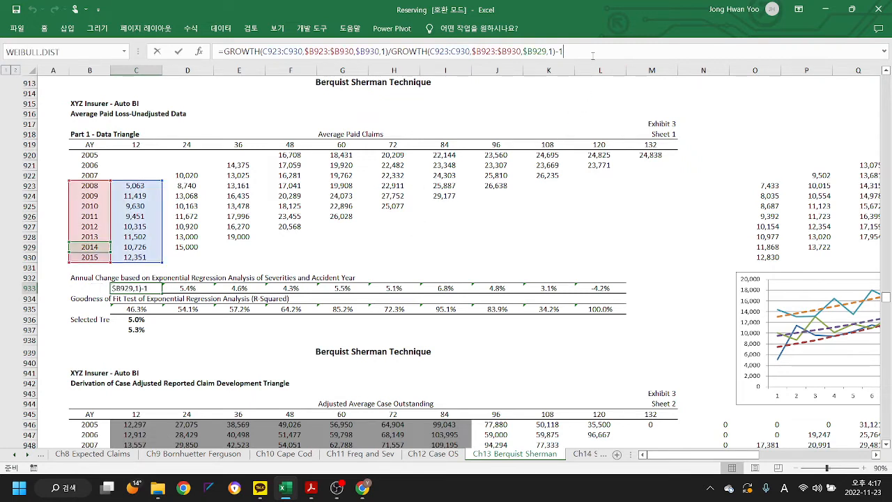
key(F2)
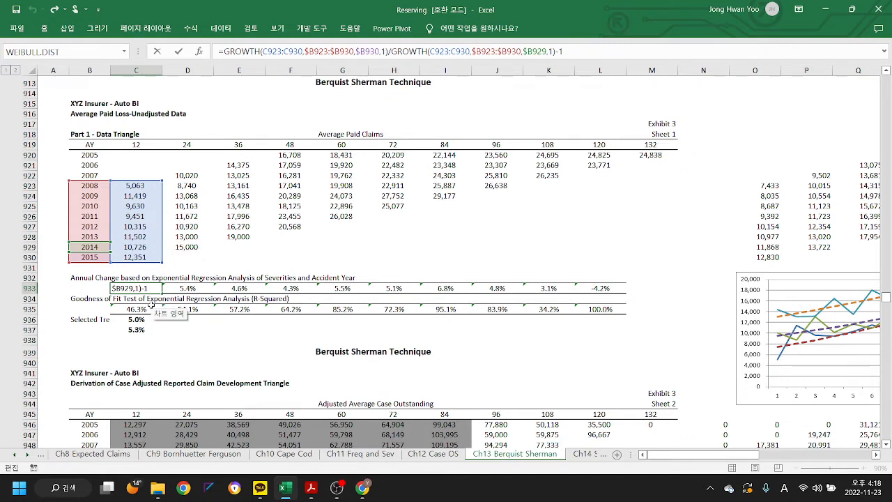
key(ctrl+Return)
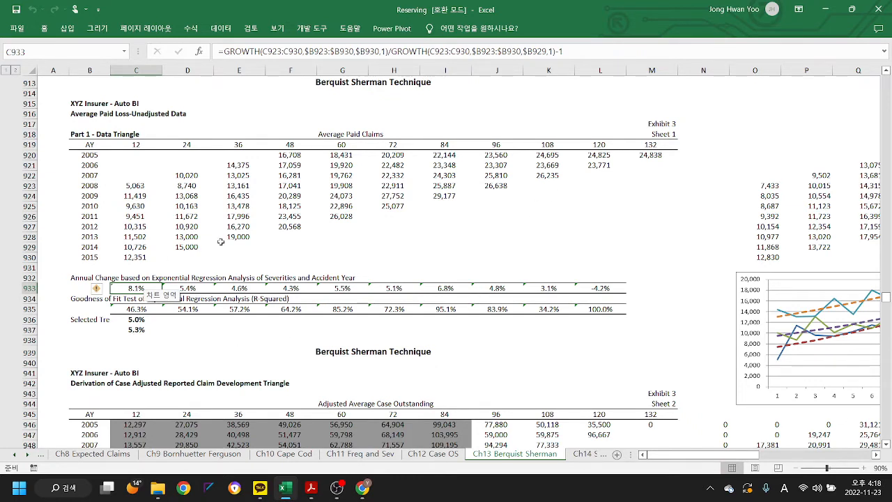
click(159, 343)
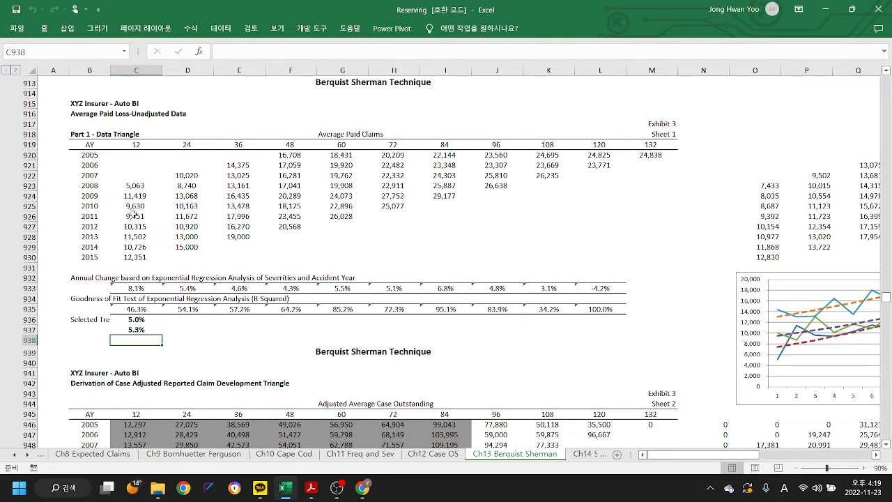
- Plot the 12-month average paid claims for 2008–2015 as a temporary line chart, and delete it after viewing
drag(135, 185, 141, 258)
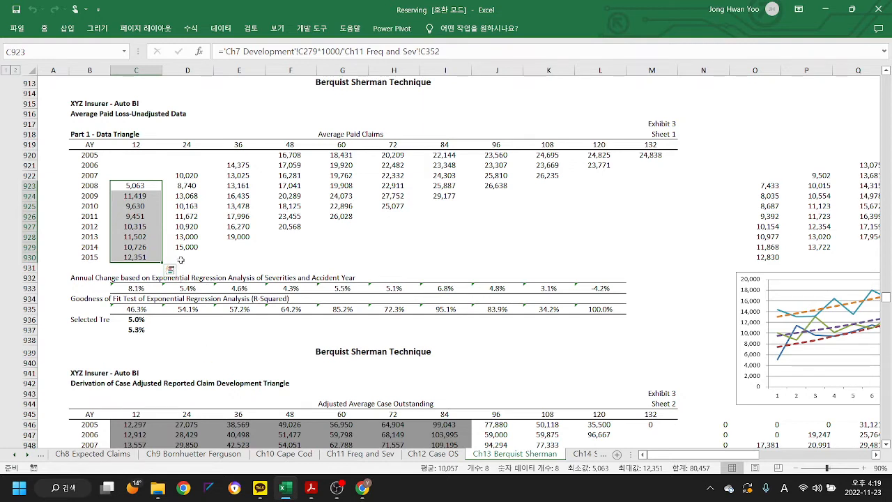
click(67, 29)
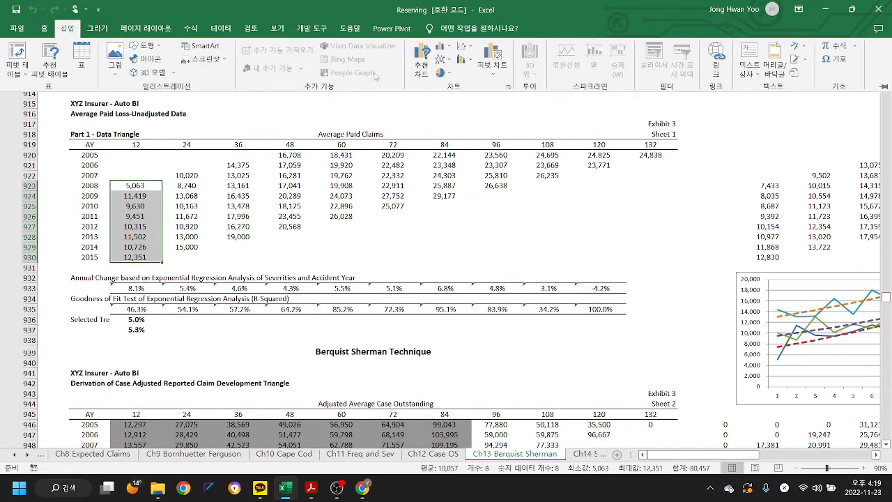
click(442, 59)
click(450, 98)
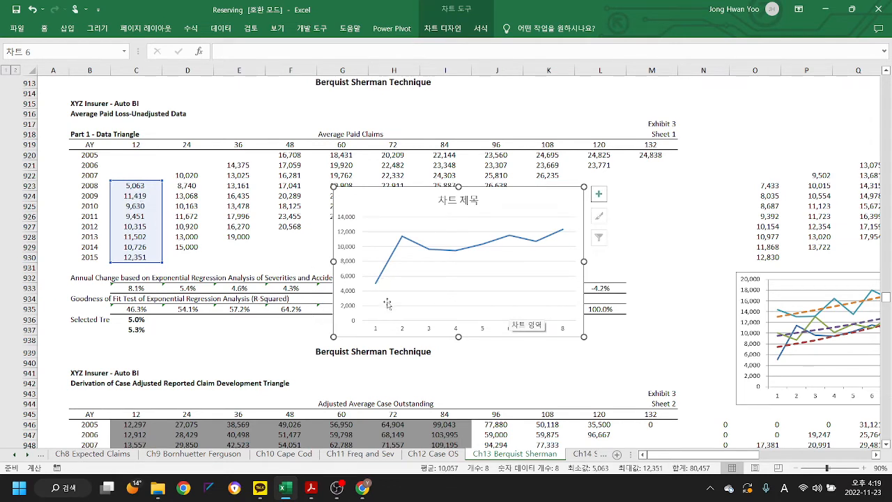
mouse_move(401, 244)
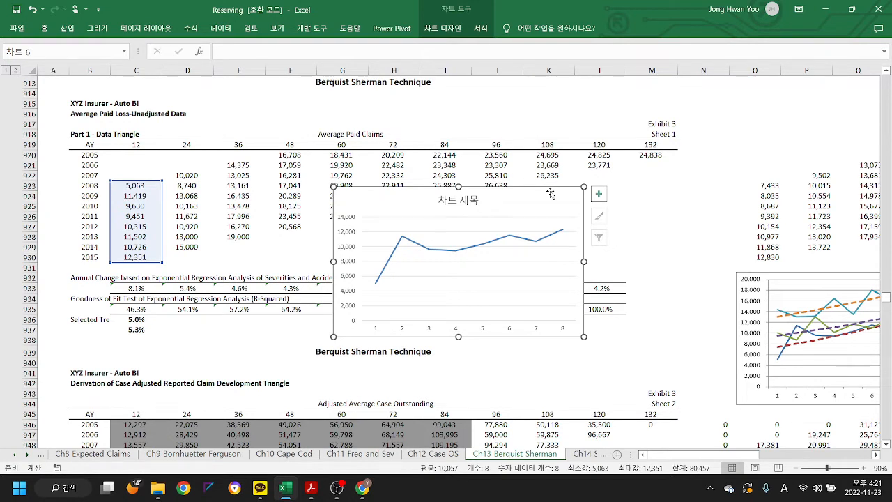
key(Delete)
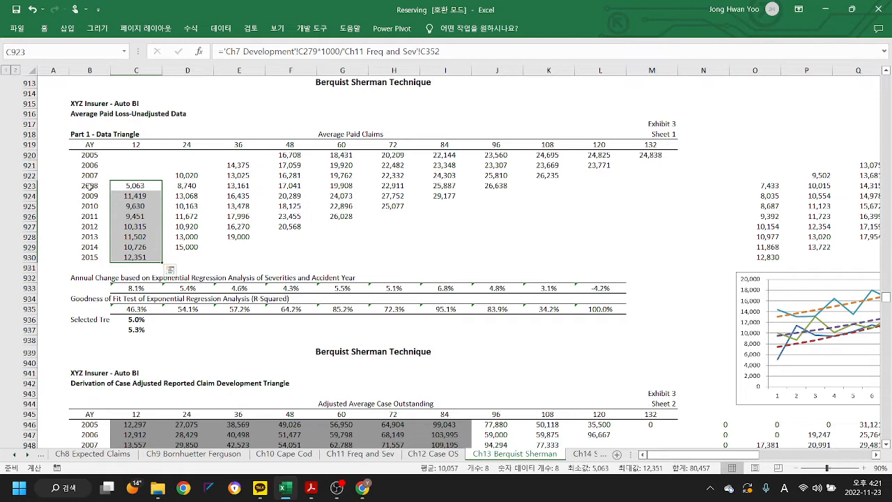
- Review accident years 2008–2015, the AVERAGE formula in C937 and the selected trend in C936
drag(89, 185, 95, 256)
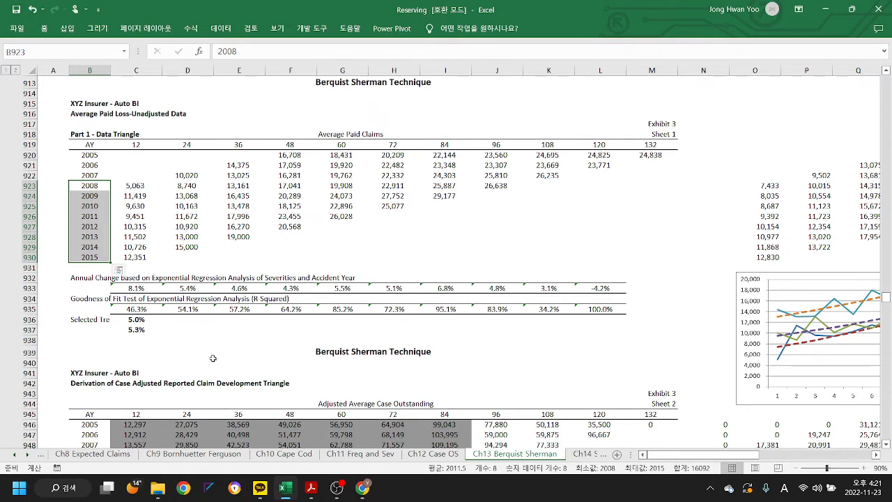
click(143, 332)
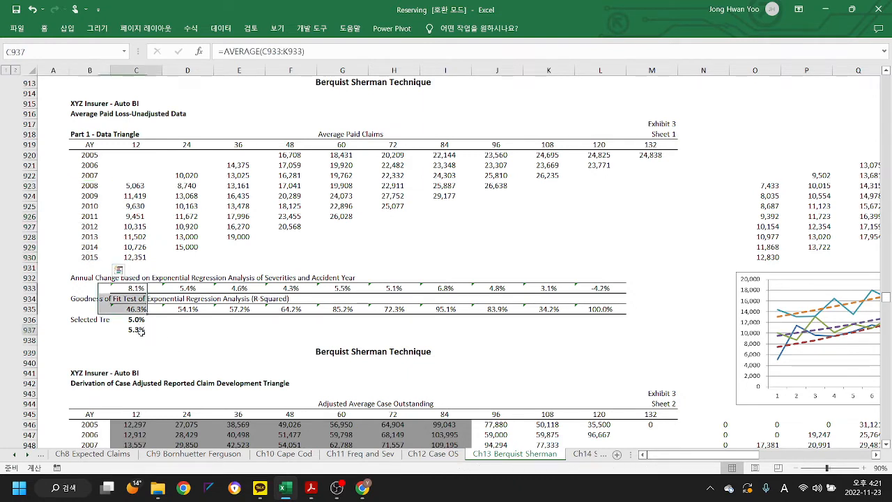
click(354, 55)
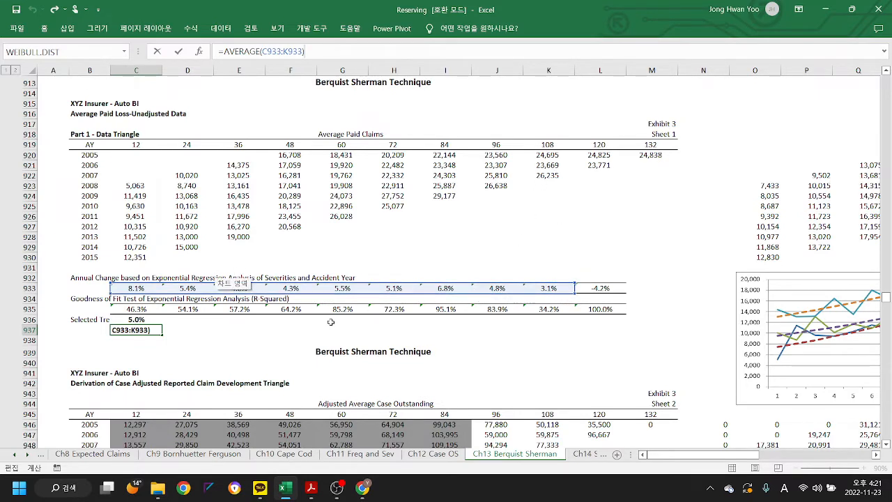
key(ctrl+Return)
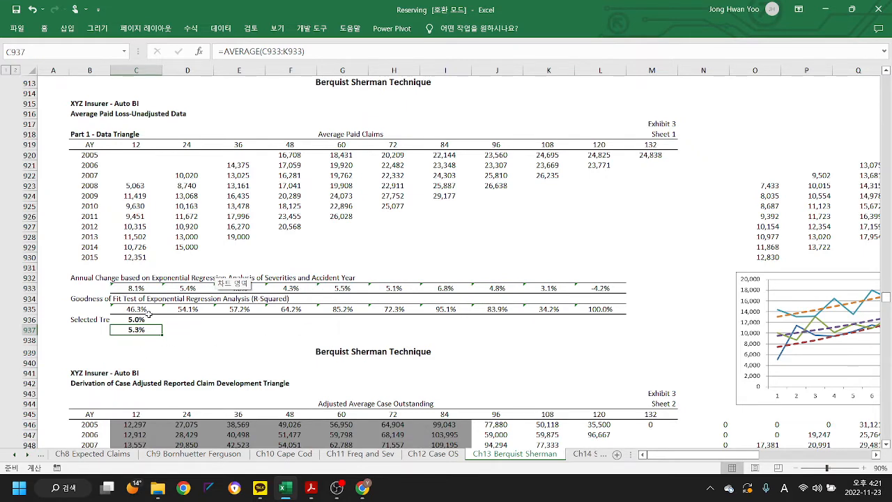
click(140, 319)
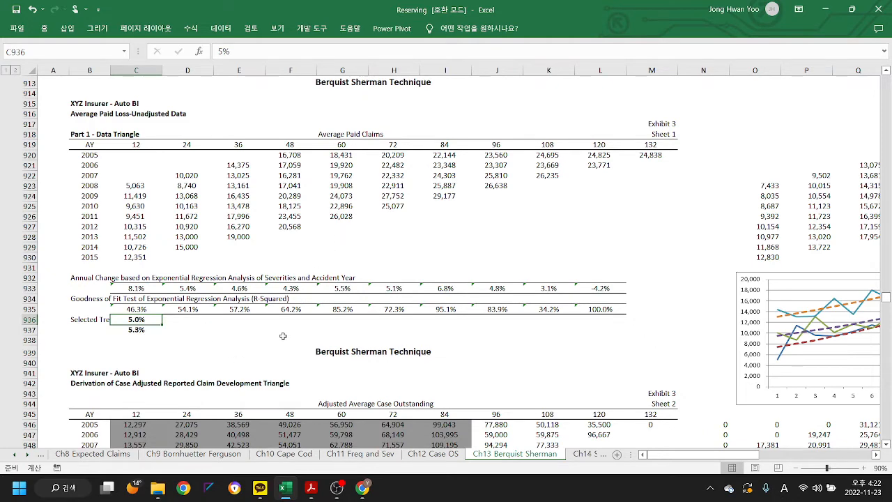
click(221, 353)
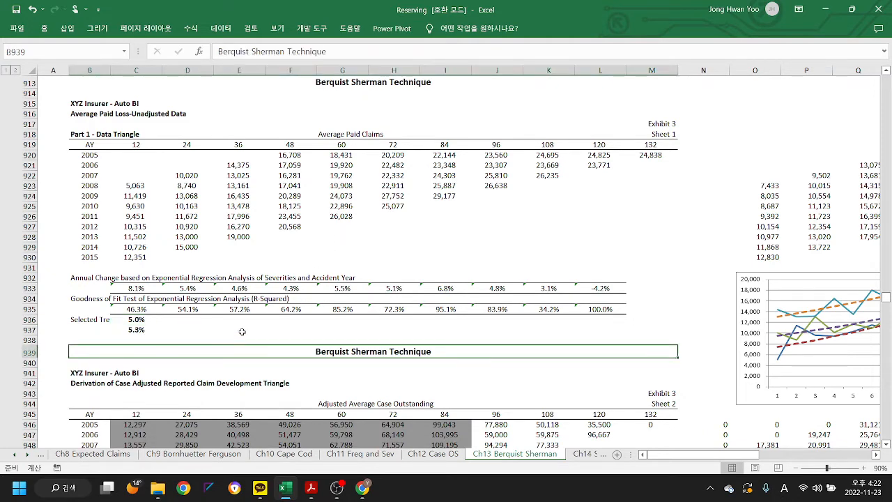
- Examine the Adjusted Average Case Outstanding and Case Adjusted Reported Claims triangles alongside the average paid claims exhibit
click(242, 331)
scroll(242, 331, down, 4)
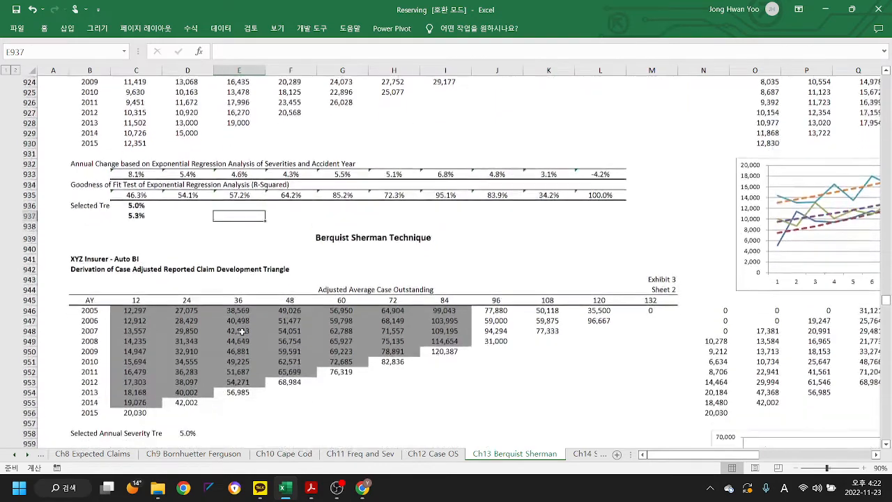
scroll(240, 332, down, 1)
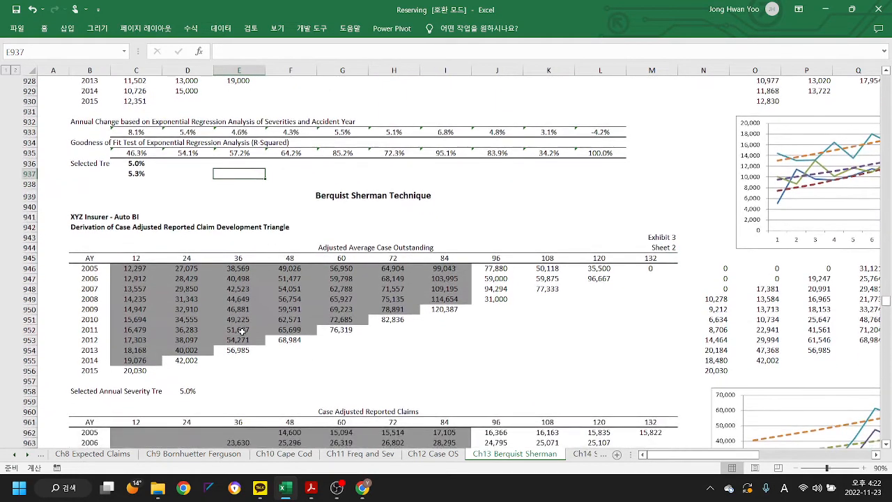
scroll(241, 332, down, 1)
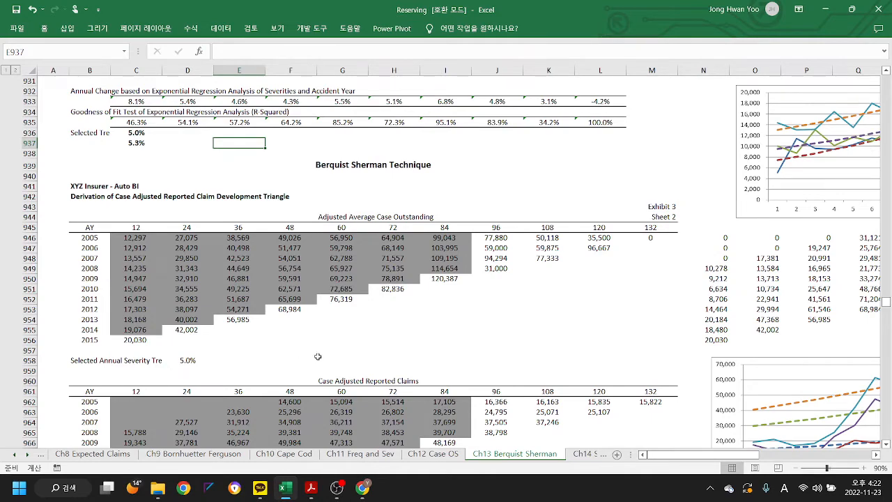
scroll(317, 356, up, 6)
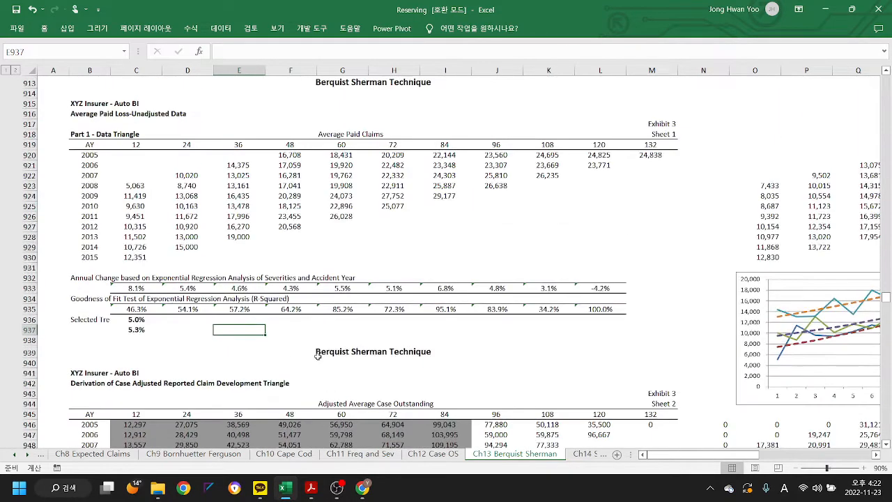
scroll(317, 356, down, 3)
scroll(317, 356, down, 3)
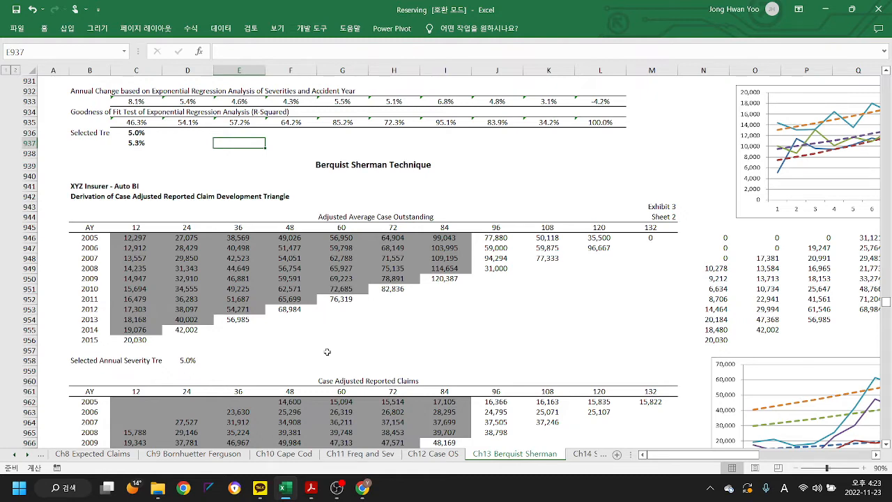
scroll(516, 264, down, 3)
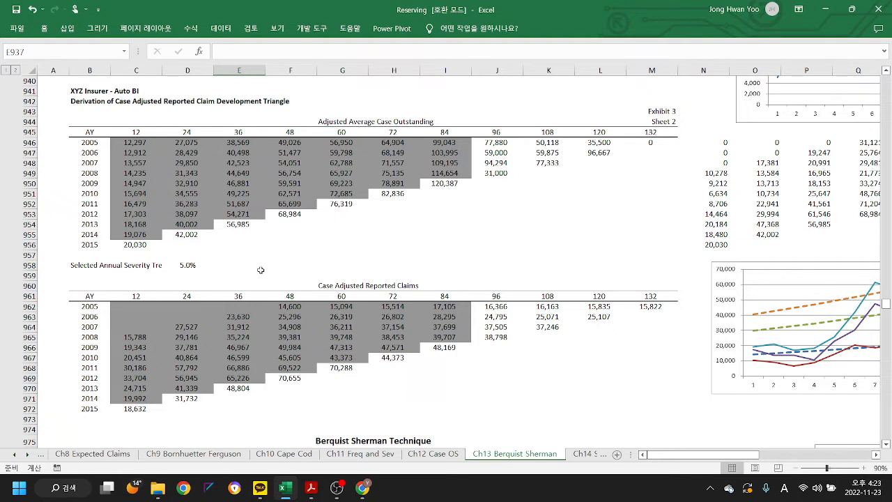
- Check the formulas along the latest diagonal of the Adjusted Average Case Outstanding triangle, from C956 up to K948
click(145, 247)
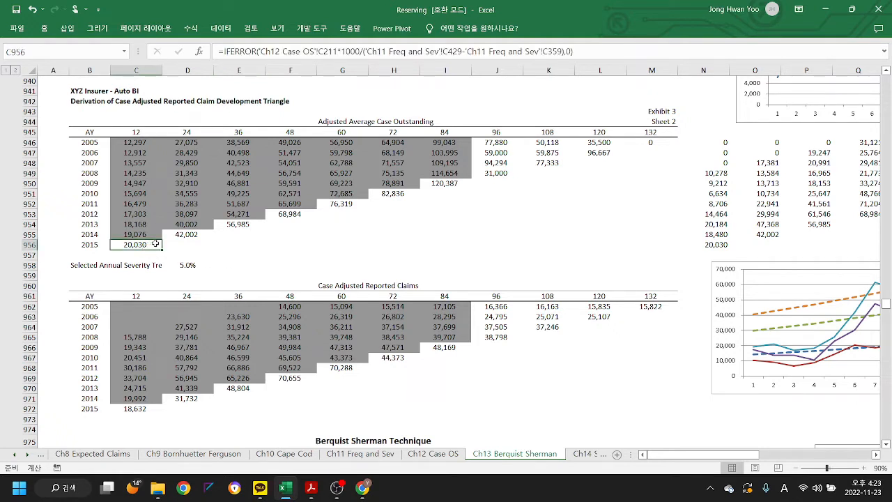
click(182, 240)
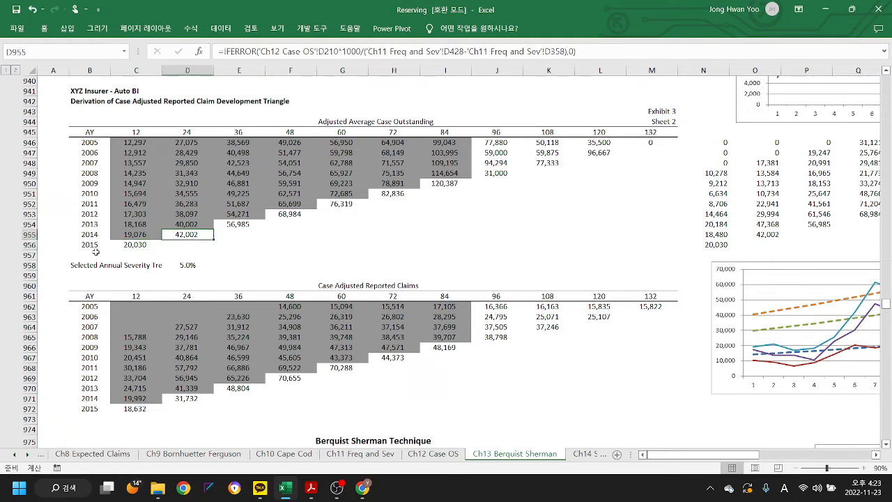
click(137, 245)
click(177, 239)
click(228, 227)
click(284, 218)
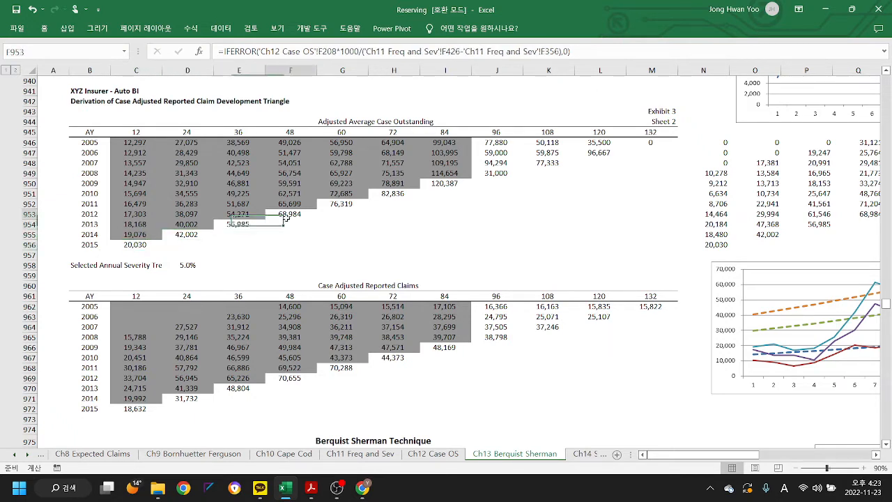
click(336, 204)
click(385, 195)
click(446, 183)
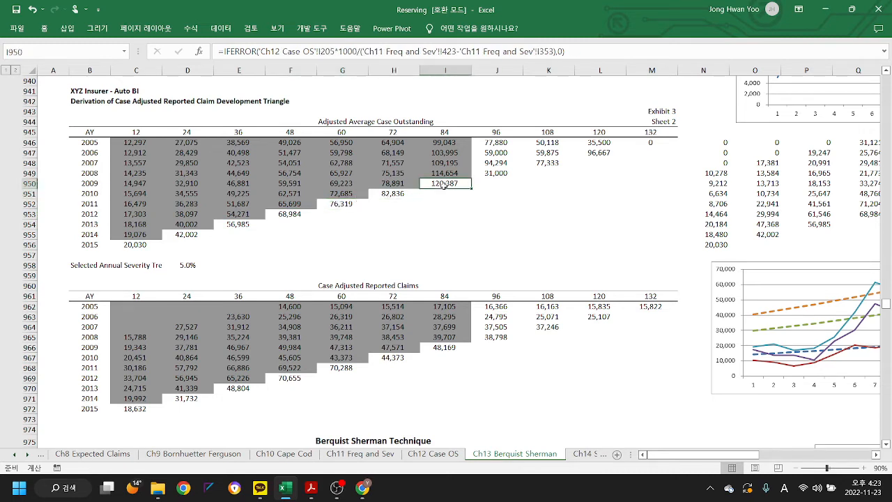
click(494, 174)
click(548, 164)
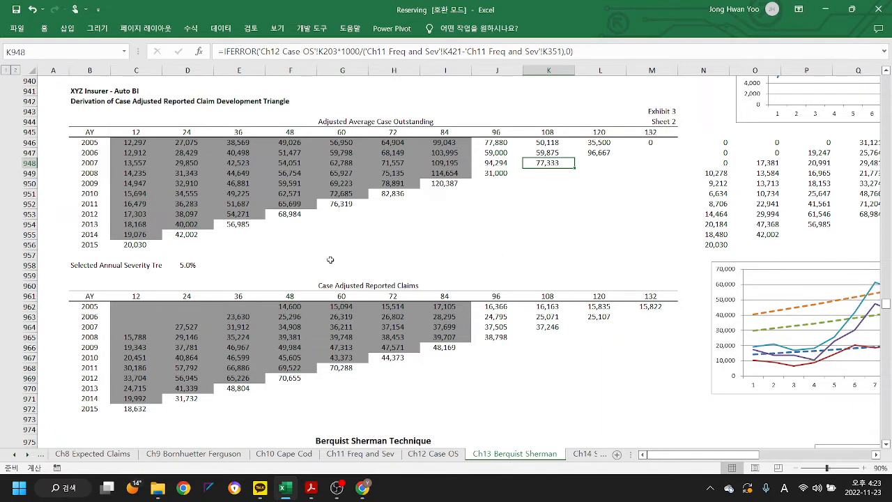
- Trace the cells referenced by the de-trending formula for accident year 2012 at 24 months in D953
click(187, 214)
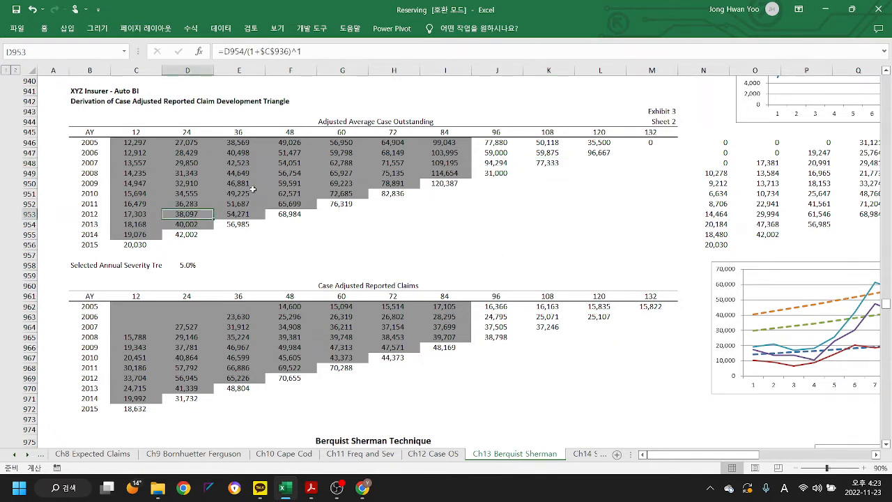
click(315, 51)
scroll(326, 158, up, 3)
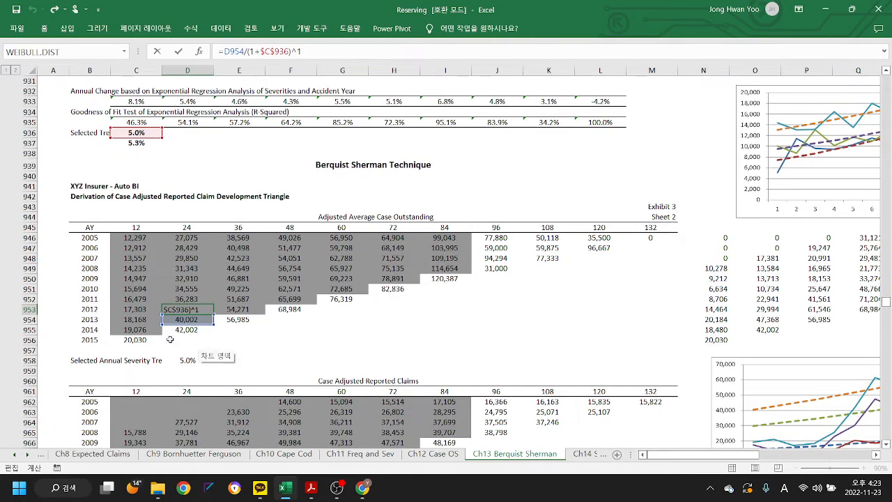
key(Escape)
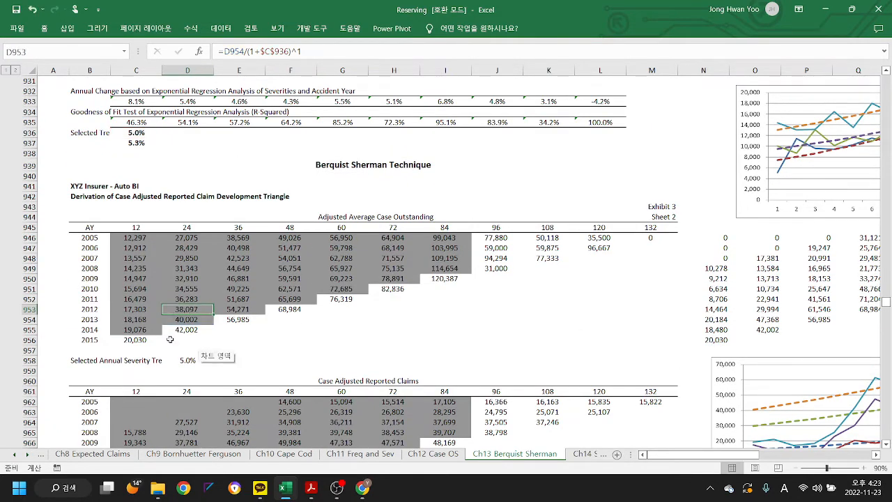
- Inspect the Case Adjusted Reported Claims formula for accident year 2009 at 36 months in E966
scroll(382, 329, down, 4)
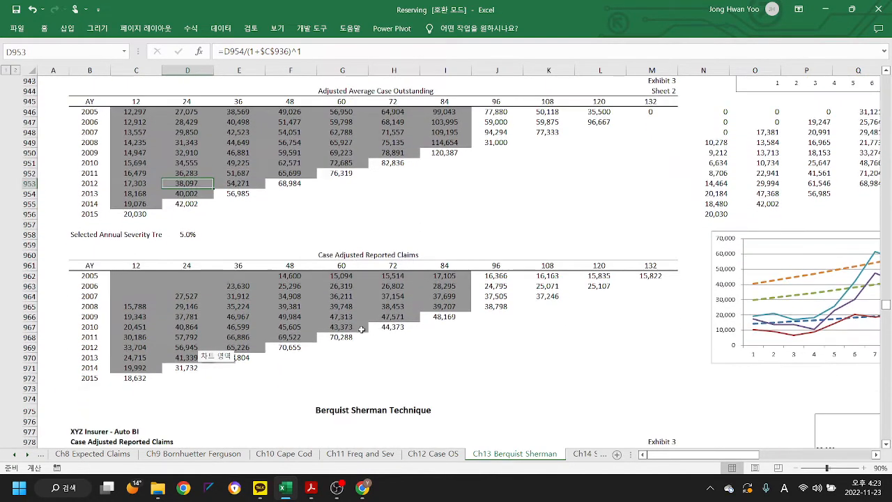
click(238, 317)
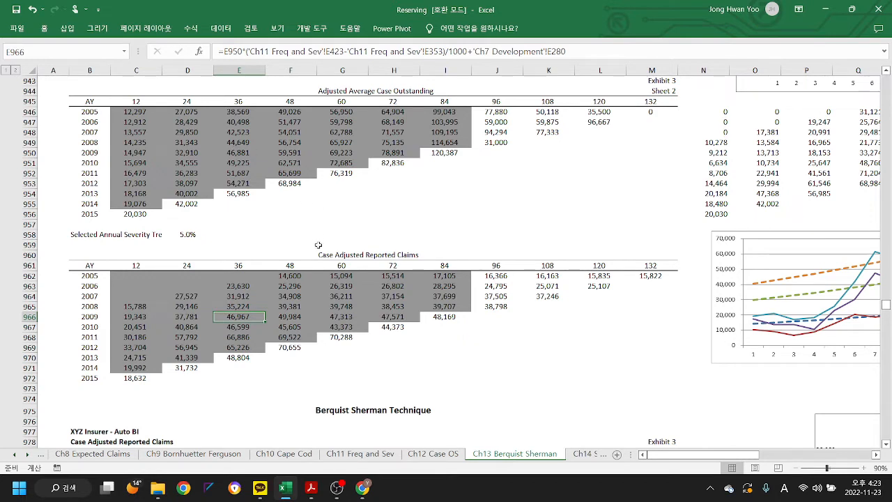
- Check the Case Adjusted Reported Claims formula in F966, and examine the Sheet 3 data triangle and age-to-age factors built from it
click(296, 315)
scroll(398, 347, down, 3)
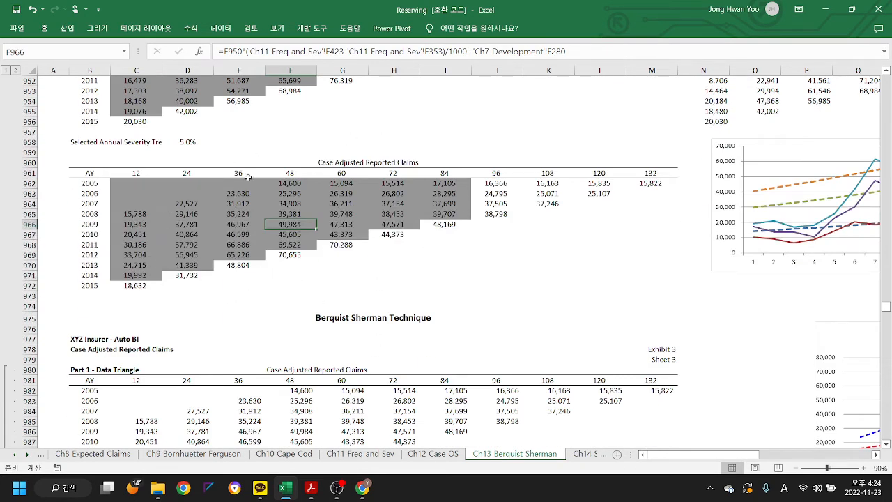
scroll(425, 248, down, 5)
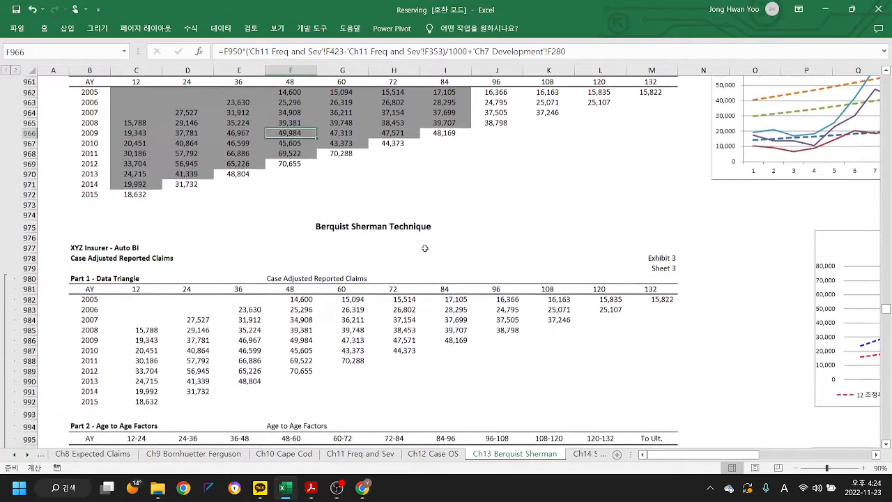
scroll(424, 248, down, 3)
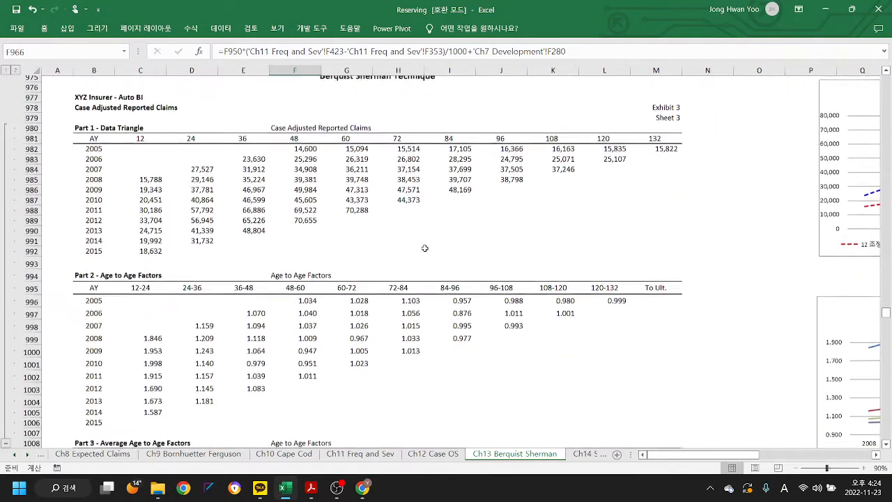
scroll(297, 338, down, 2)
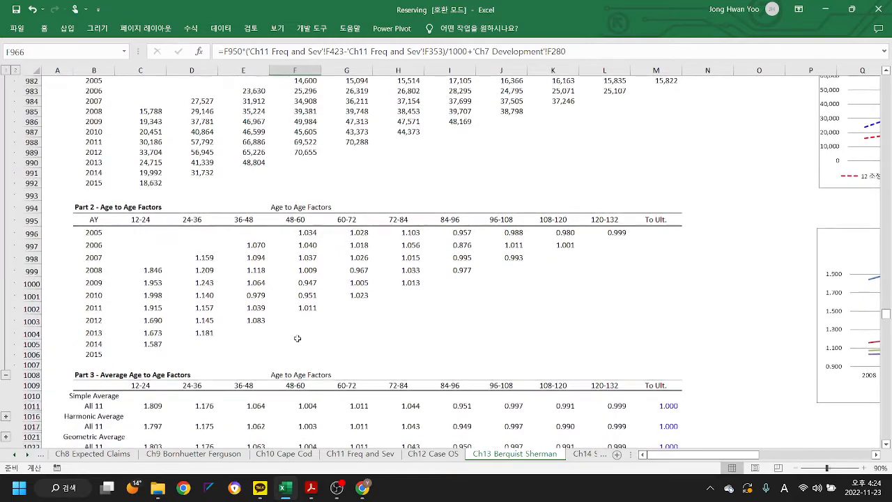
scroll(400, 288, down, 2)
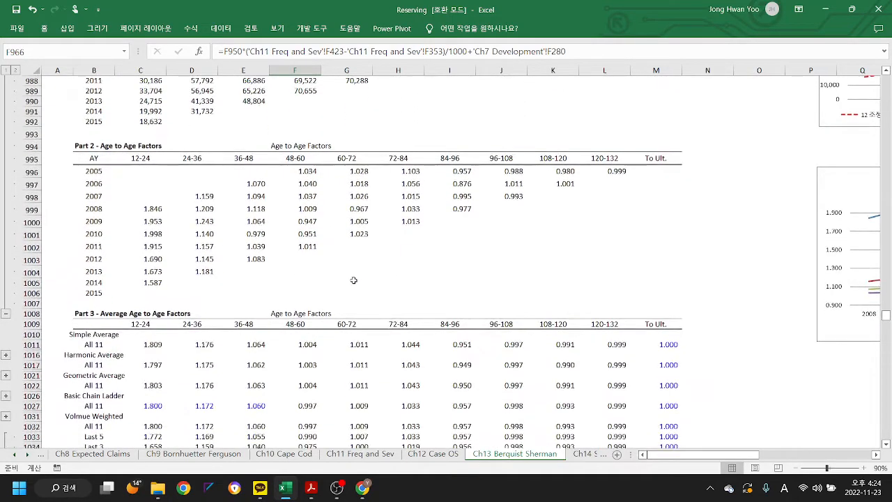
- Trace the cell referenced by the case-adjusted selected 12-24 development factor in C1040
scroll(354, 280, down, 2)
scroll(354, 280, down, 4)
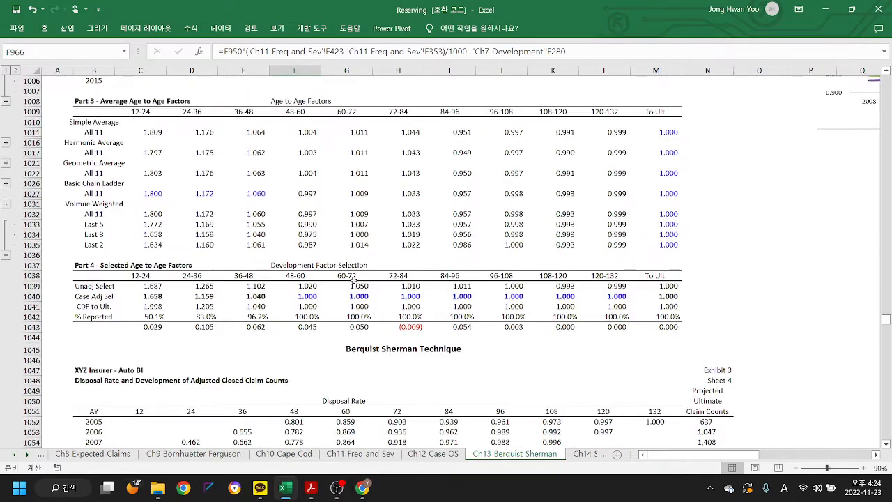
click(158, 297)
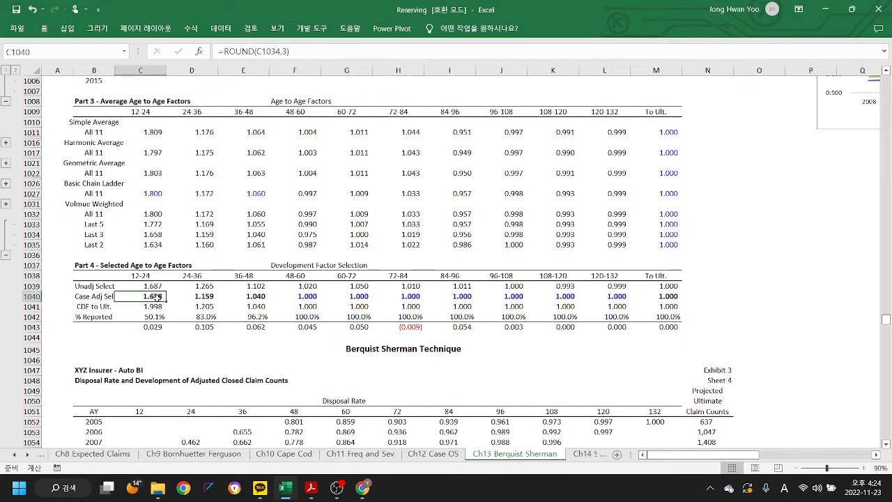
click(315, 52)
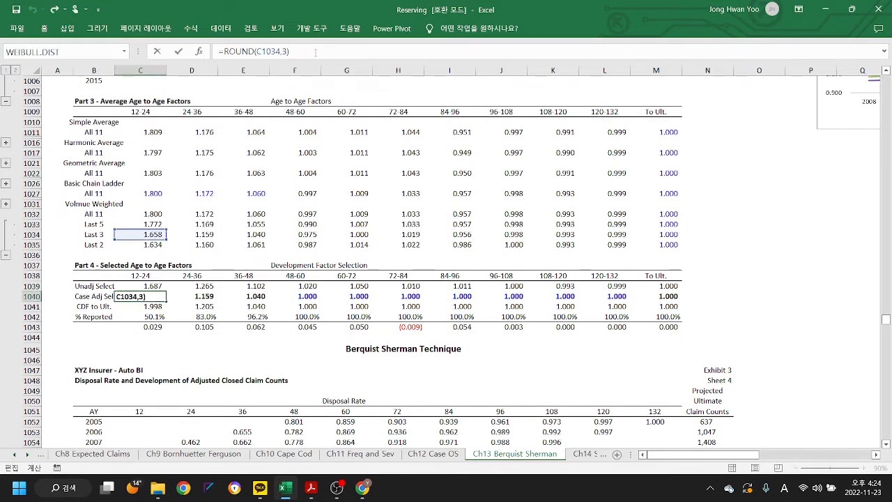
key(Escape)
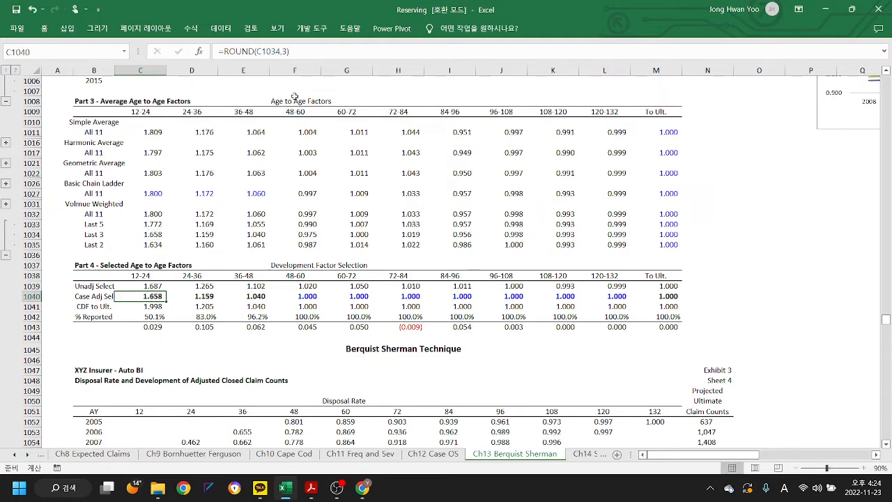
- Compare the 12-24 age-to-age factors for accident years 2012 to 2014 with their 12-month reported claims in C989:C991
scroll(263, 277, up, 2)
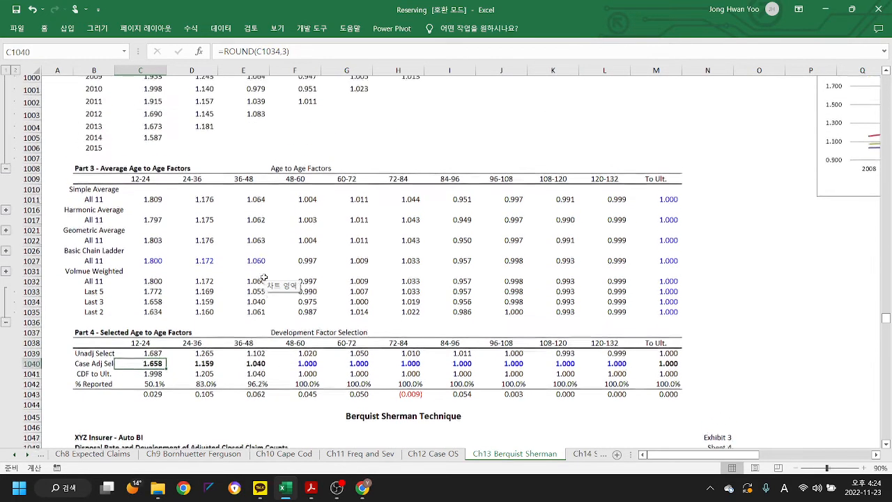
scroll(263, 277, up, 3)
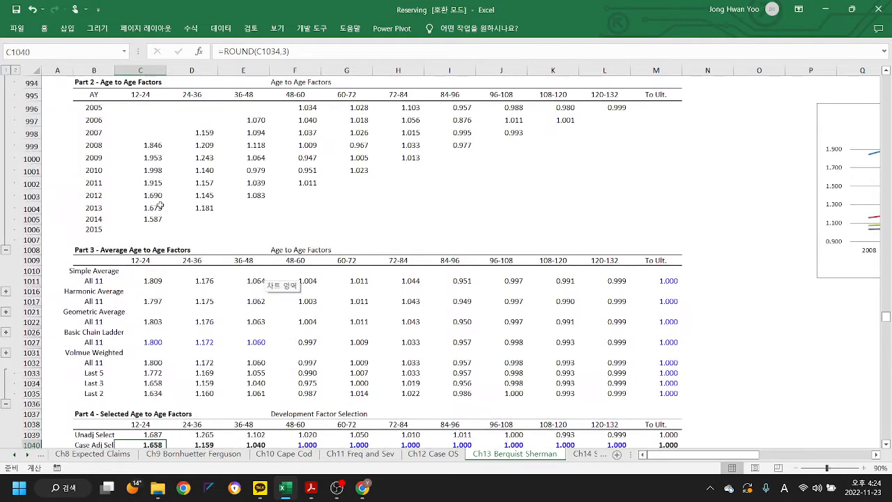
drag(150, 195, 150, 219)
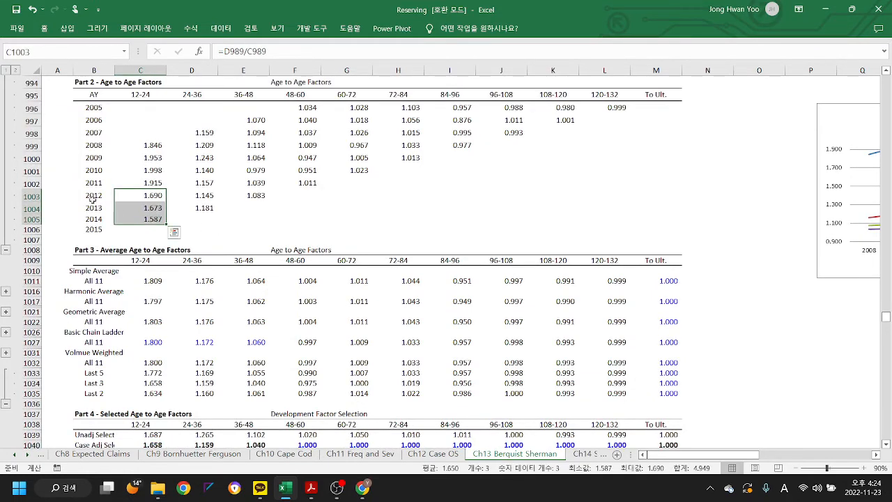
scroll(123, 158, up, 4)
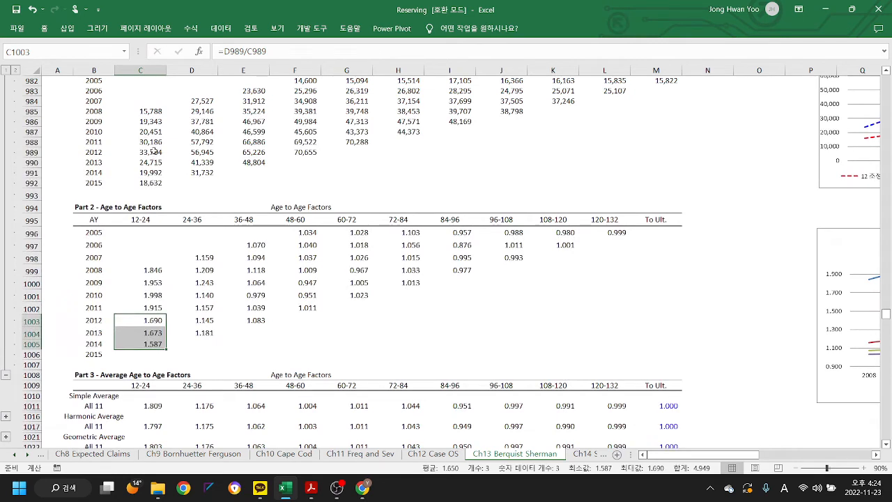
drag(154, 152, 161, 174)
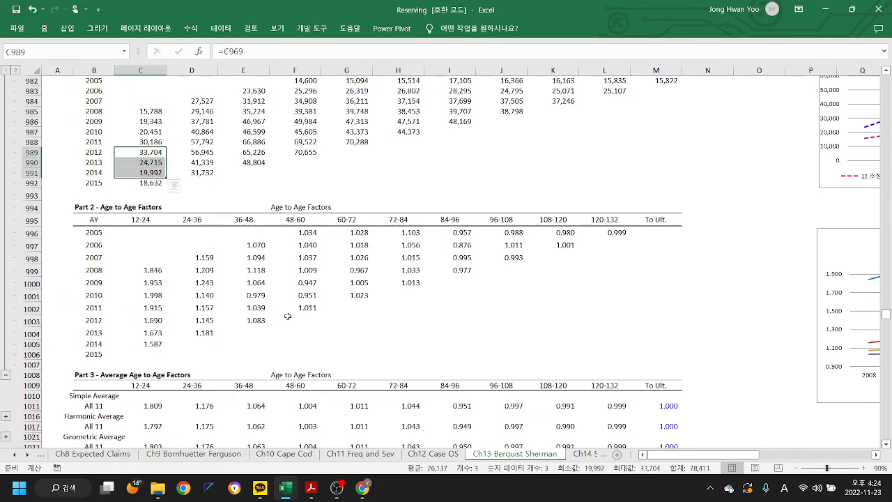
- Highlight the 12-24 age-to-age factors for accident years 2008 to 2012 in C999:C1003
scroll(287, 317, down, 1)
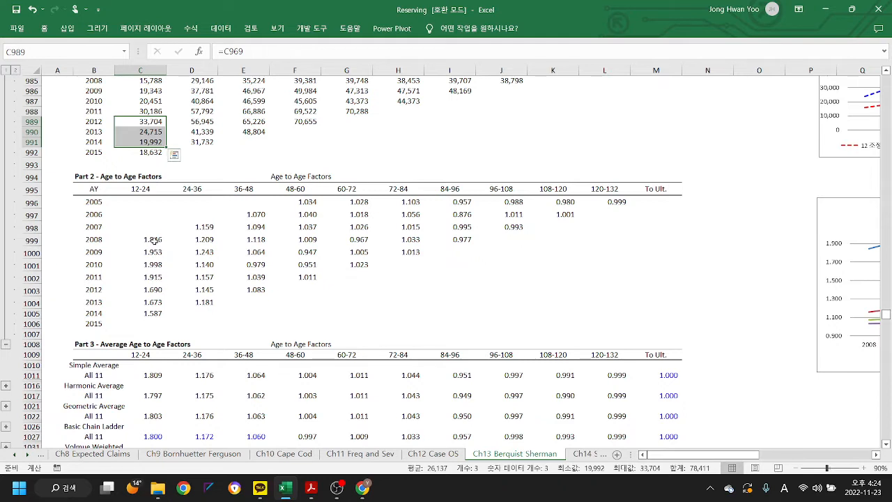
drag(153, 240, 154, 291)
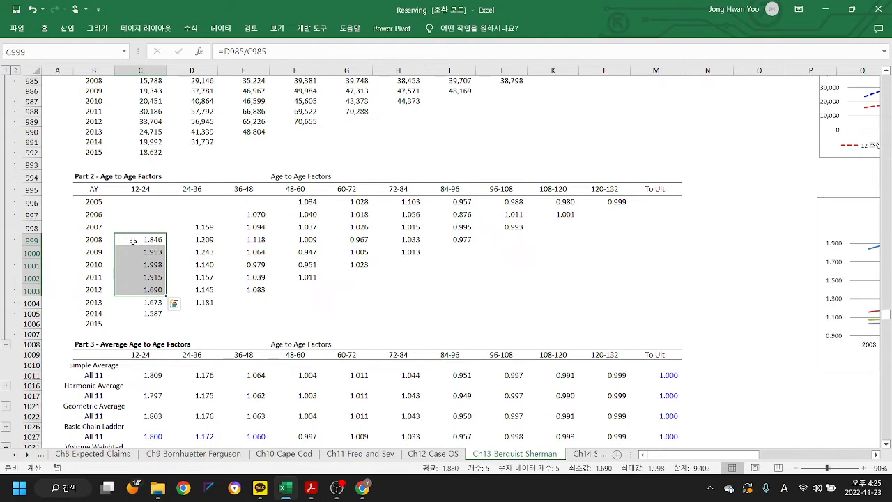
drag(133, 239, 143, 291)
- Review the average age-to-age factors in Part 3 against the unadjusted and case-adjusted selections in Part 4
scroll(197, 320, down, 1)
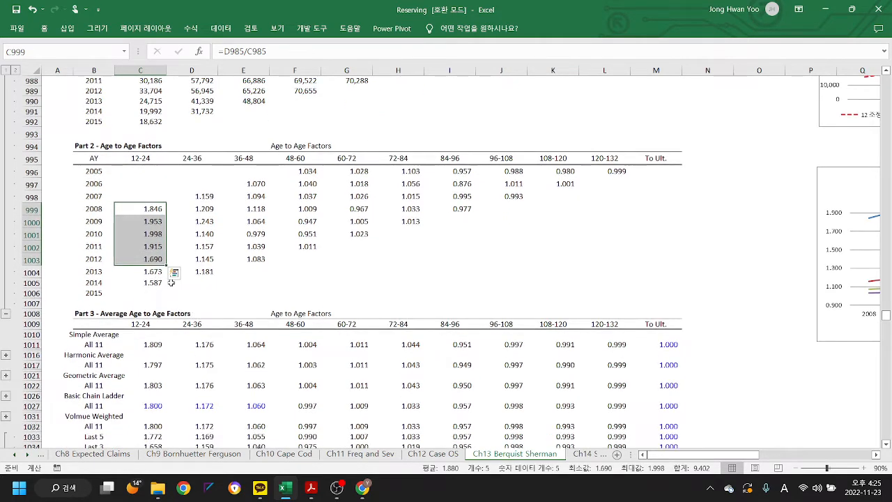
scroll(226, 284, down, 3)
scroll(226, 284, down, 4)
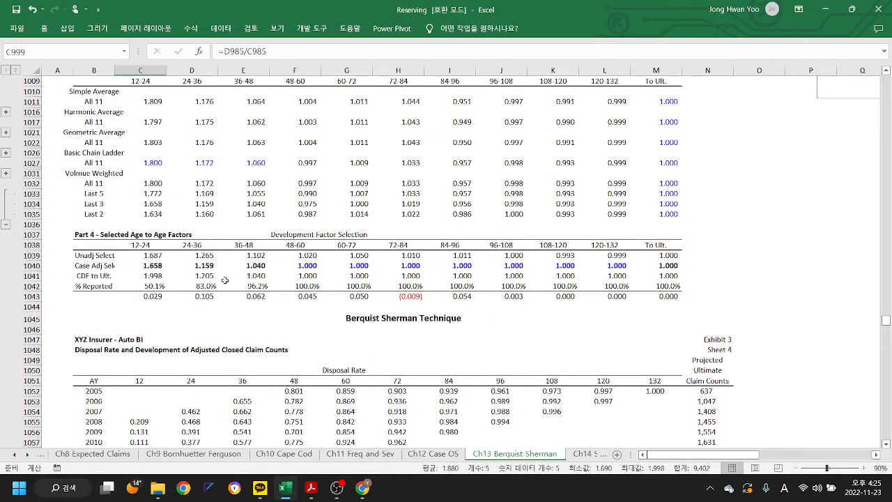
scroll(225, 280, down, 3)
scroll(225, 280, up, 3)
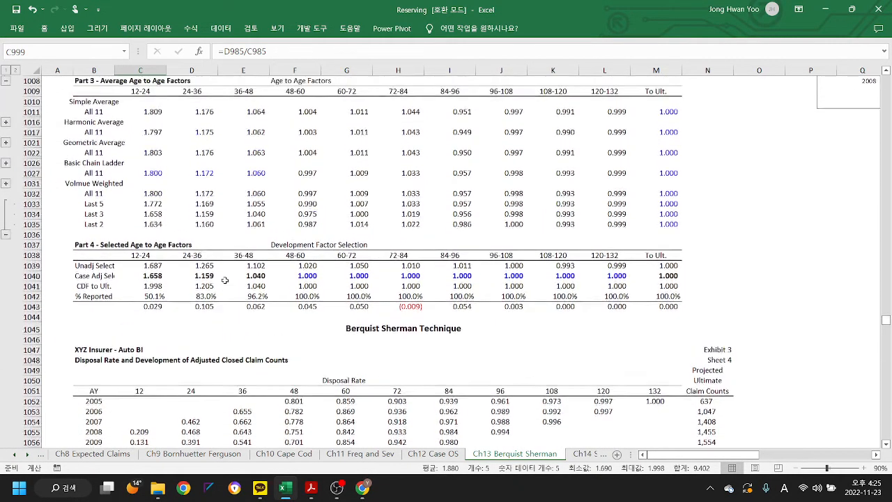
scroll(225, 280, up, 2)
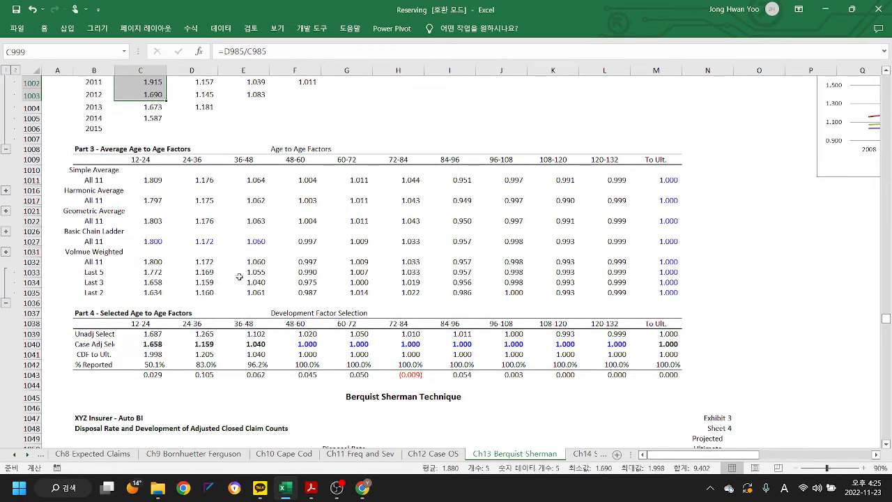
- Examine the Disposal Rate triangle on Sheet 4 and highlight the Projected Ultimate Claim Counts in N1052:N1062
scroll(356, 271, down, 8)
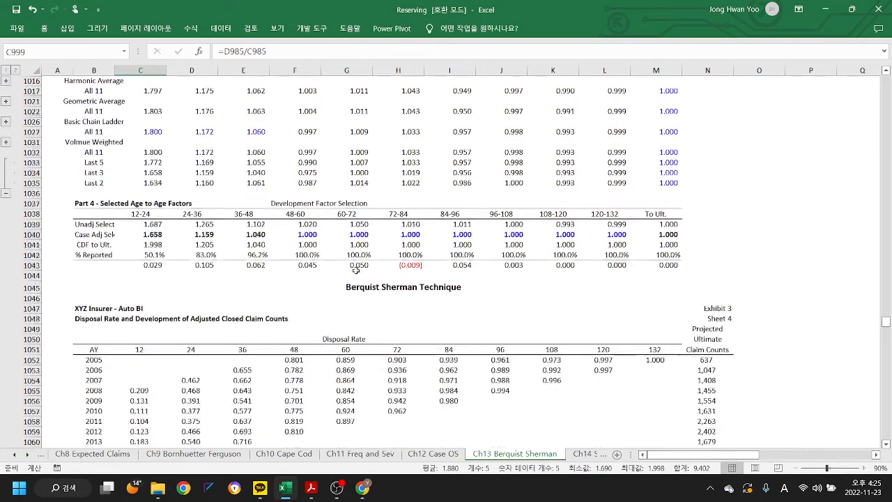
scroll(356, 271, down, 3)
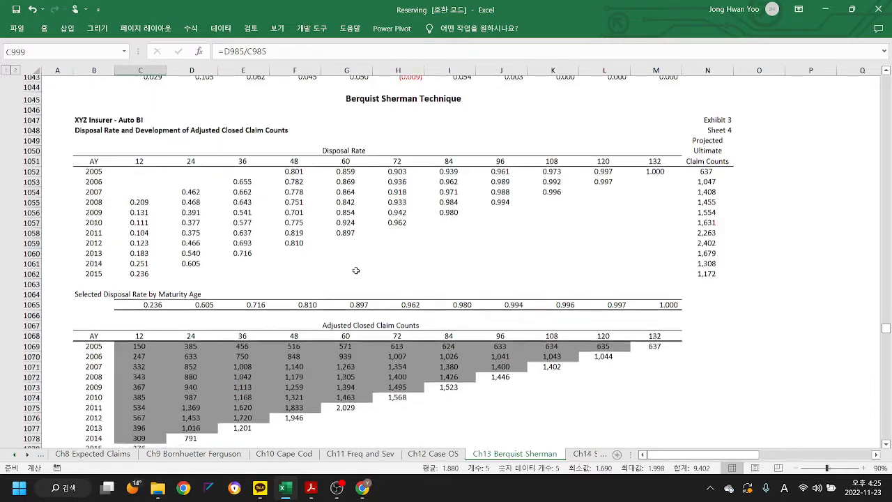
scroll(350, 264, up, 2)
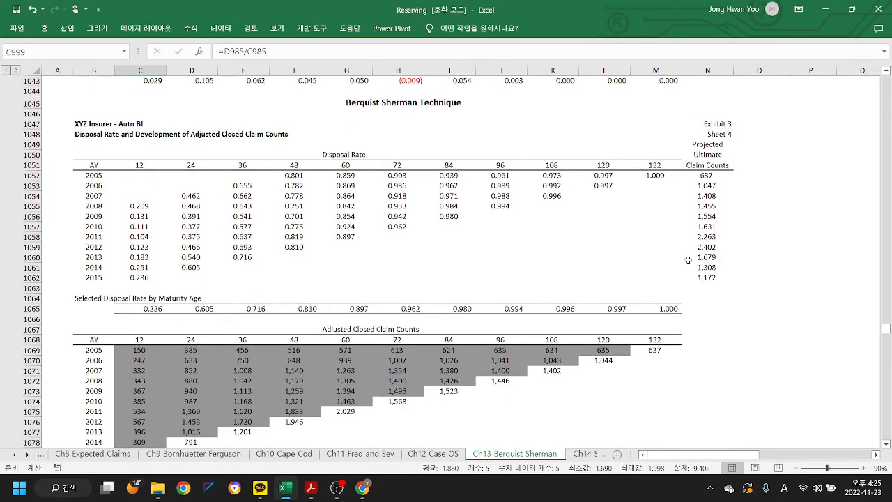
drag(700, 175, 707, 275)
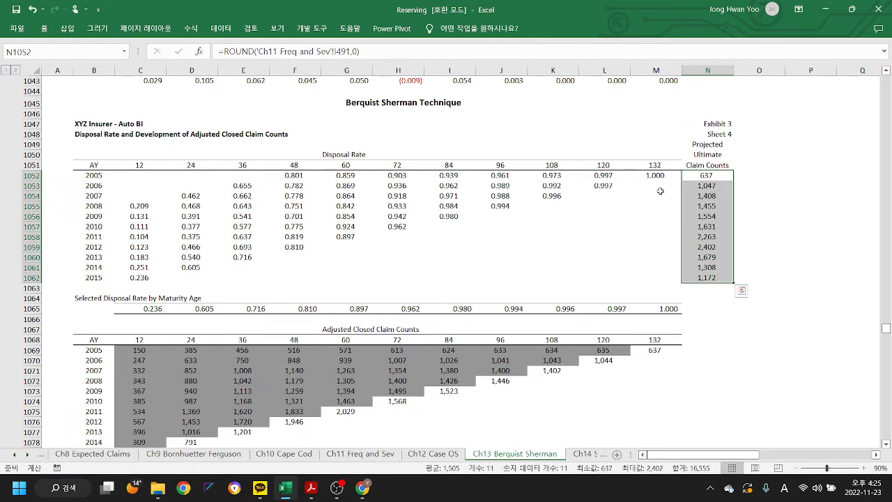
scroll(558, 217, down, 2)
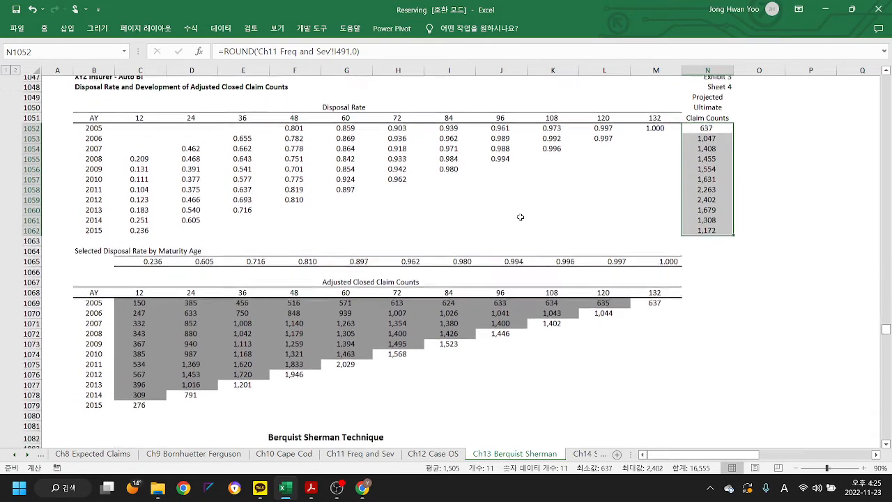
scroll(520, 217, up, 1)
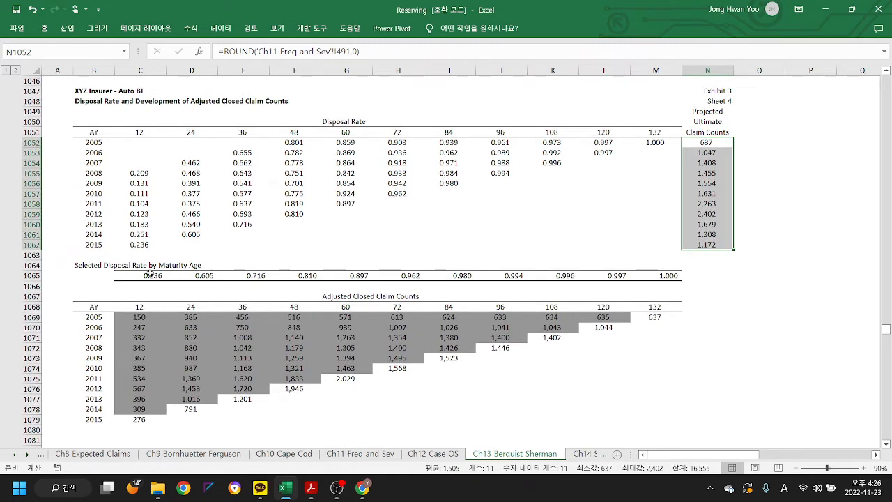
- Inspect the formula behind the selected disposal rate at 12 months in C1065
click(151, 276)
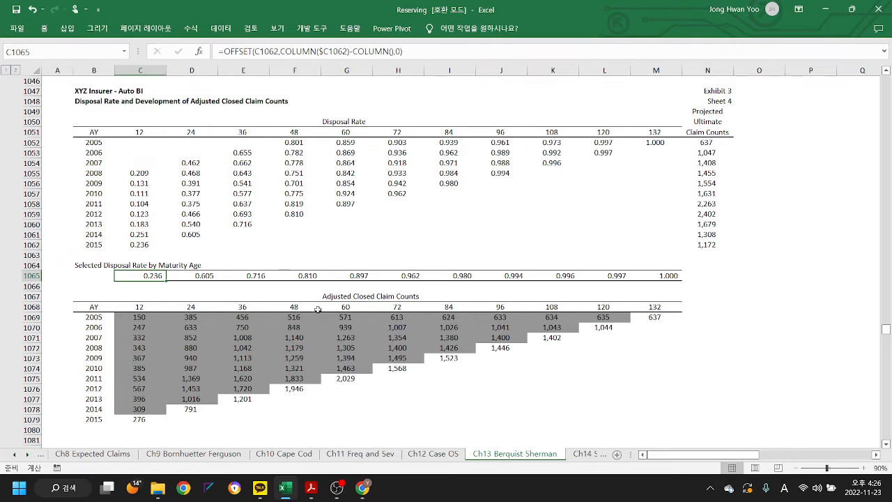
scroll(317, 308, down, 2)
scroll(317, 308, up, 1)
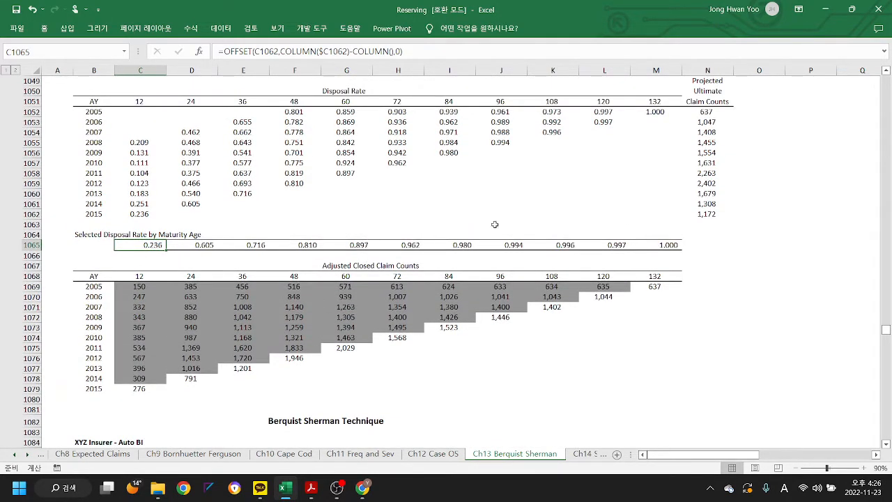
- Relate the projected ultimate claim counts in N1052:N1062 to the 12-month Adjusted Closed Claim Counts formulas in C1069:C1078
drag(709, 111, 716, 214)
scroll(733, 311, down, 1)
scroll(733, 311, down, 2)
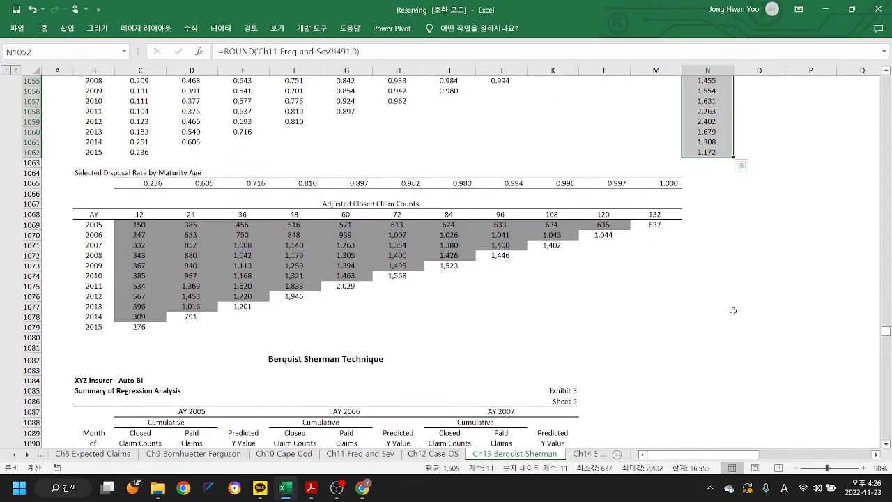
scroll(733, 311, up, 1)
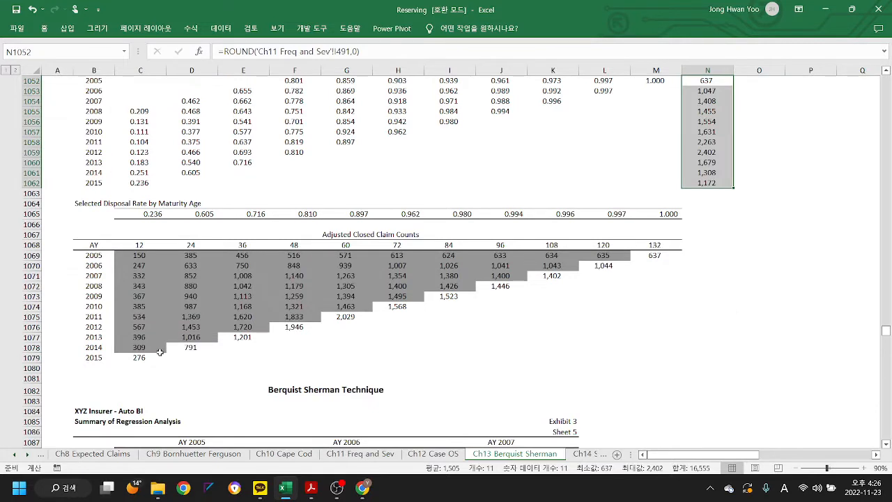
drag(141, 350, 140, 256)
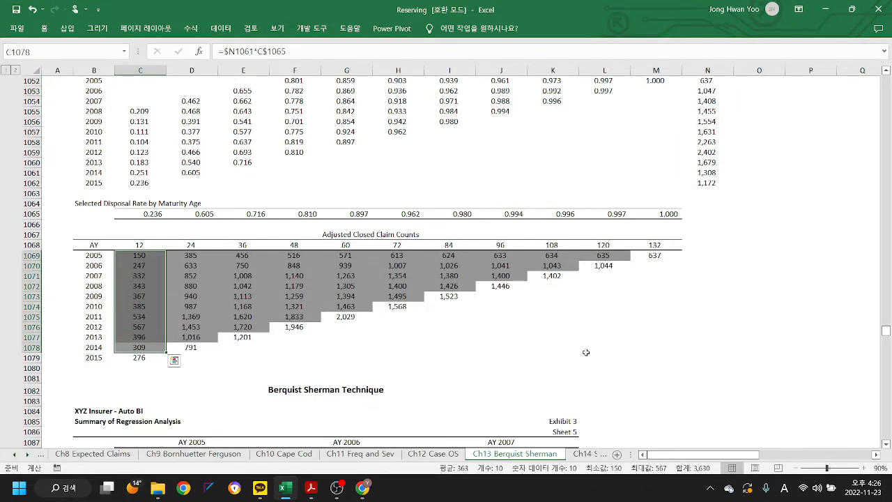
- Look over the Summary of Regression Analysis for accident years 2005 to 2007 on Sheet 5
scroll(577, 314, down, 2)
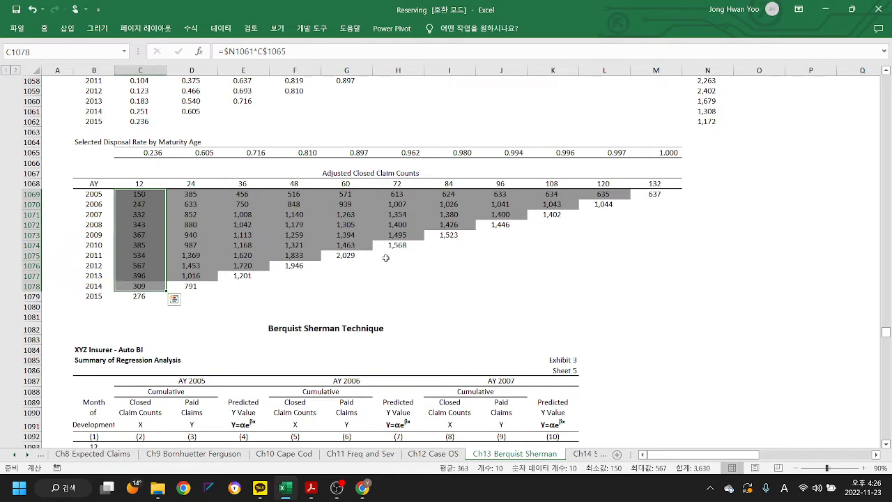
scroll(491, 295, down, 1)
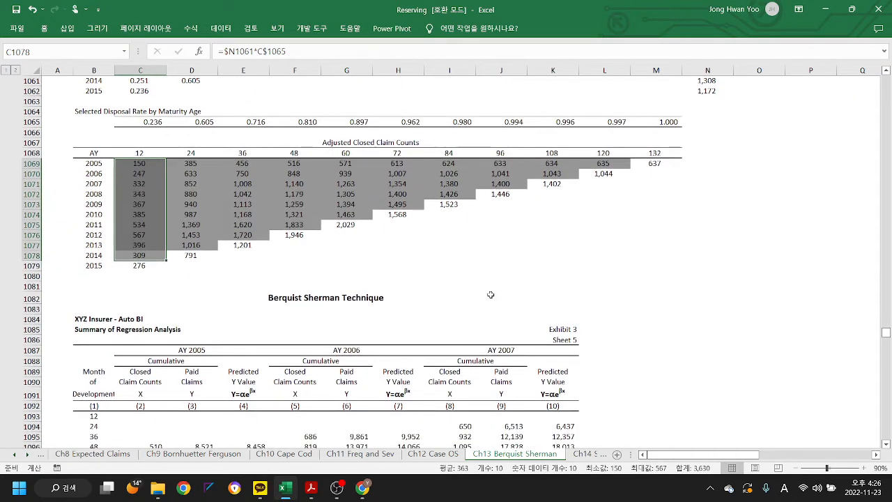
scroll(491, 294, down, 5)
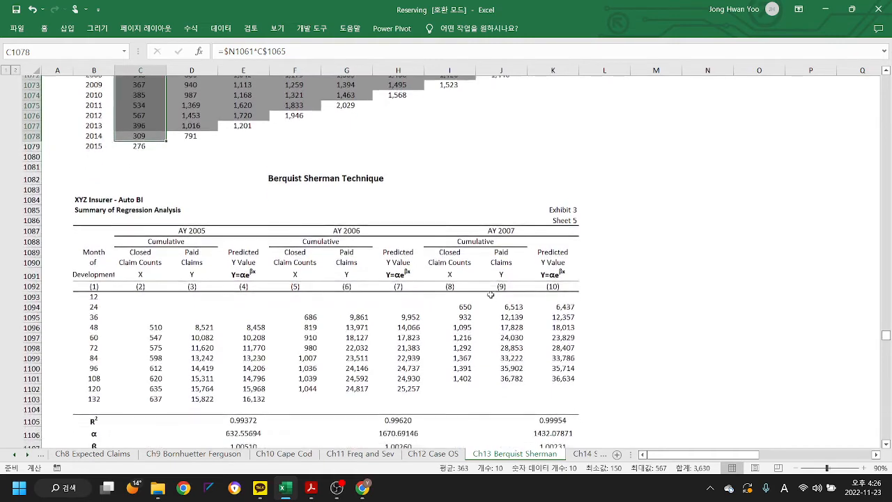
scroll(491, 295, up, 5)
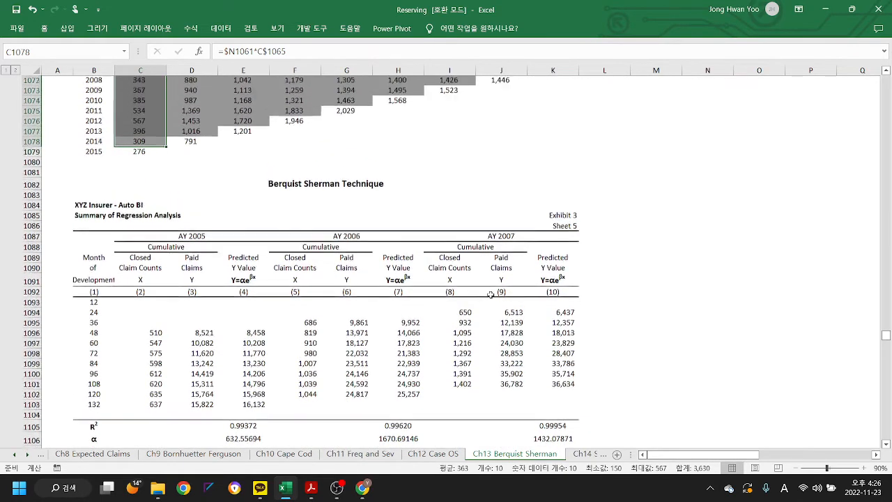
- Inspect the formula behind the AY 2005 closed claim count at 48 months in C1096
scroll(383, 255, down, 2)
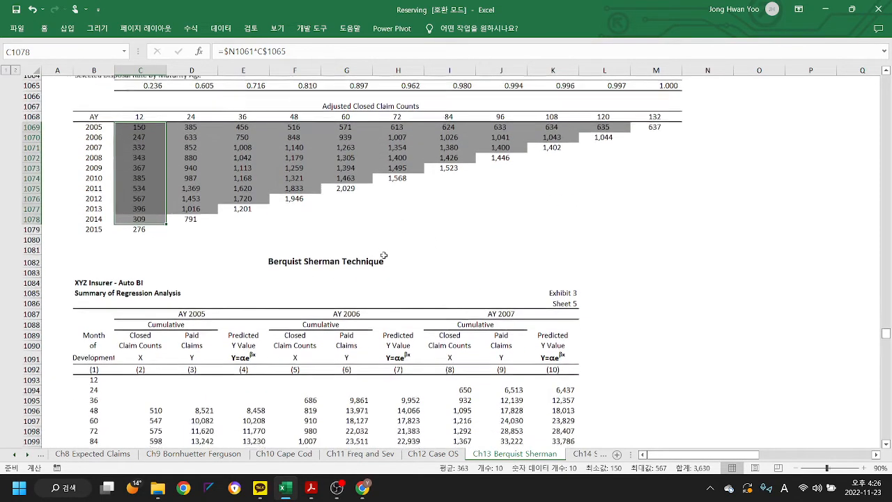
scroll(383, 255, up, 1)
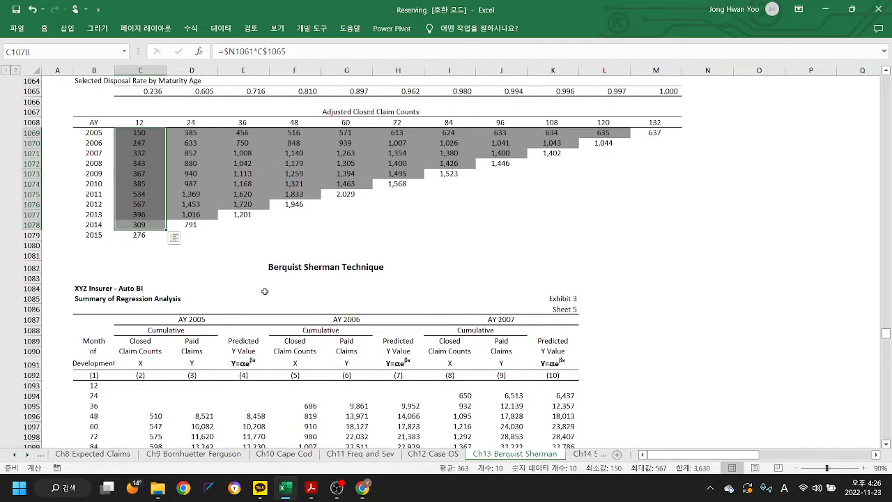
scroll(321, 293, down, 3)
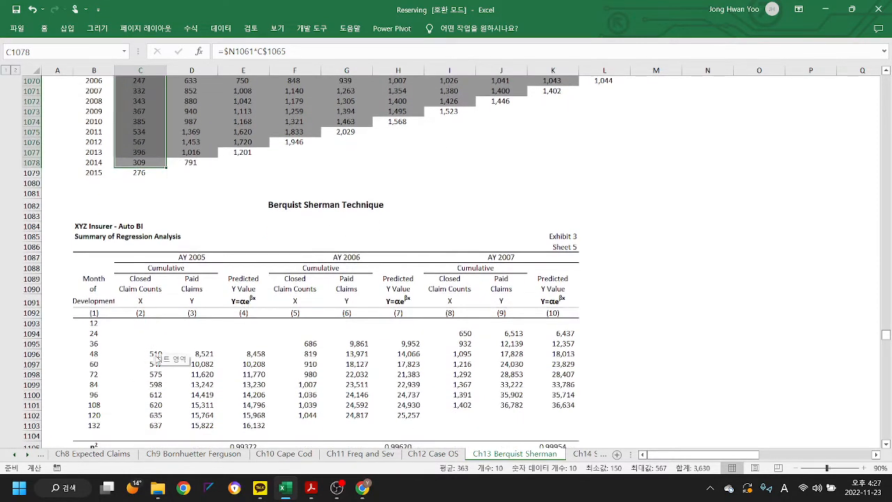
click(155, 354)
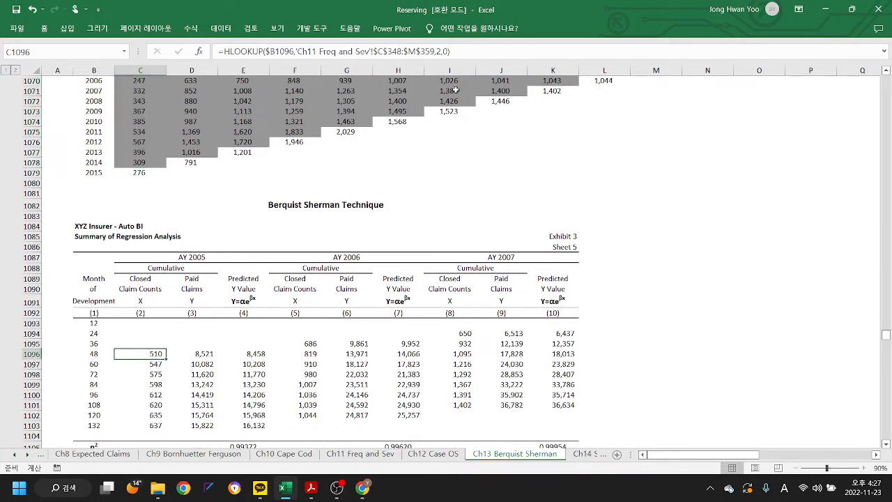
click(475, 51)
scroll(320, 255, up, 6)
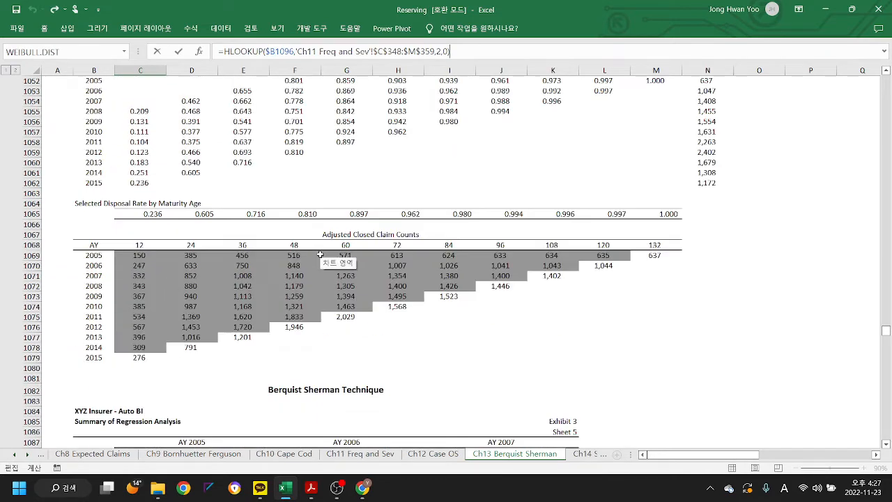
key(Escape)
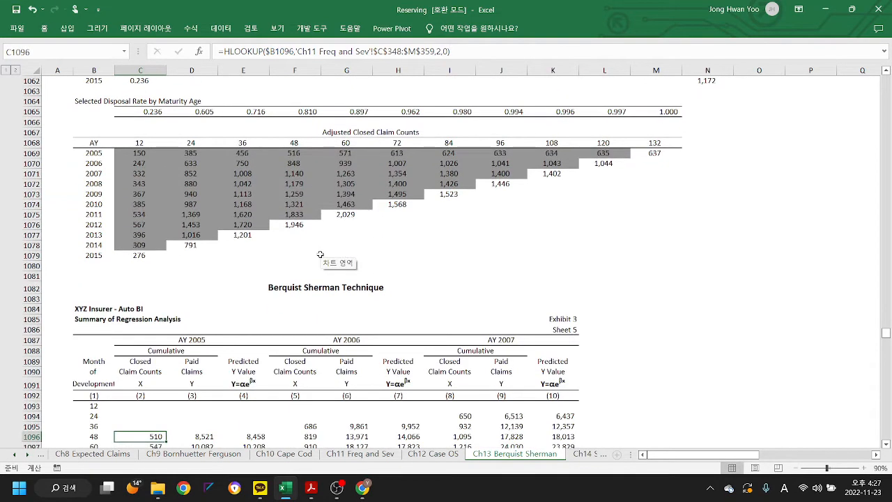
- Trace the precedents of C1096 to 'Ch11 Freq and Sev'!$C$348:$M$359, view that source triangle, and return to the Ch13 Berquist Sherman sheet
click(188, 28)
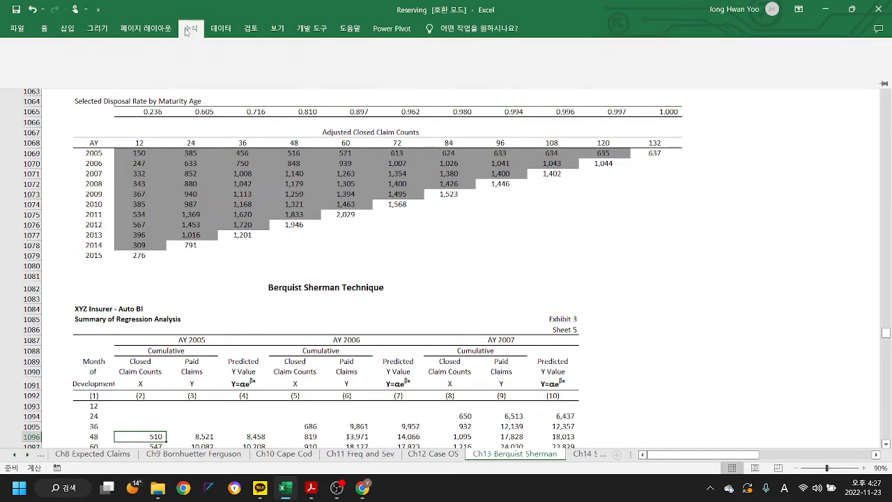
click(475, 46)
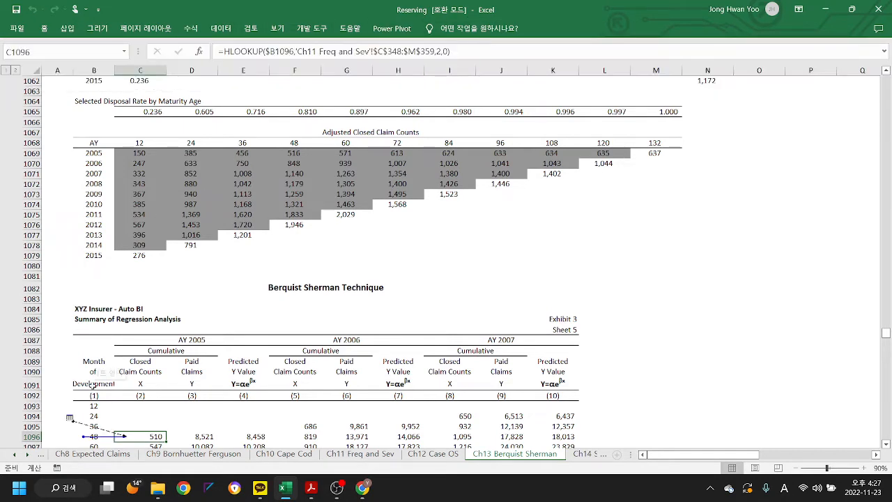
scroll(143, 358, down, 2)
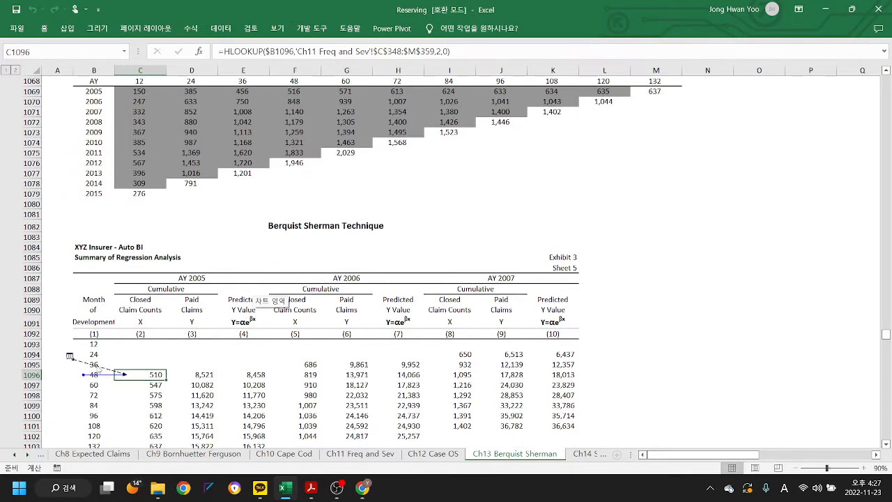
double_click(100, 369)
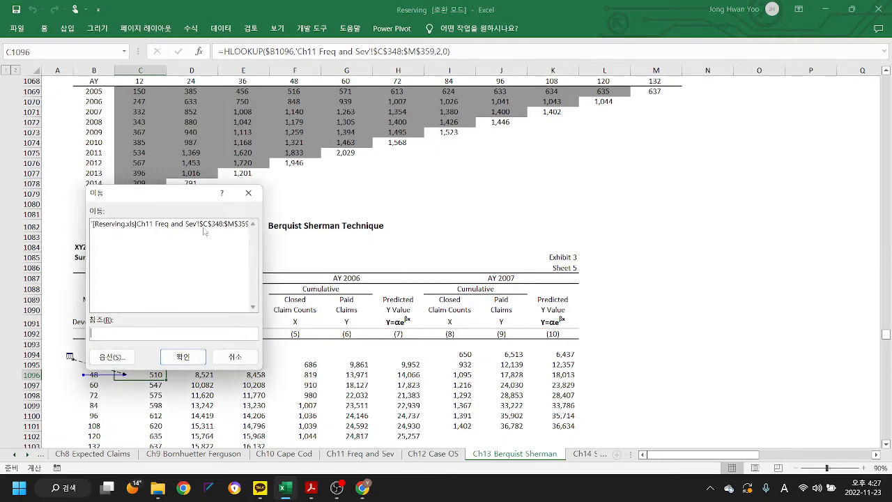
click(178, 234)
double_click(178, 225)
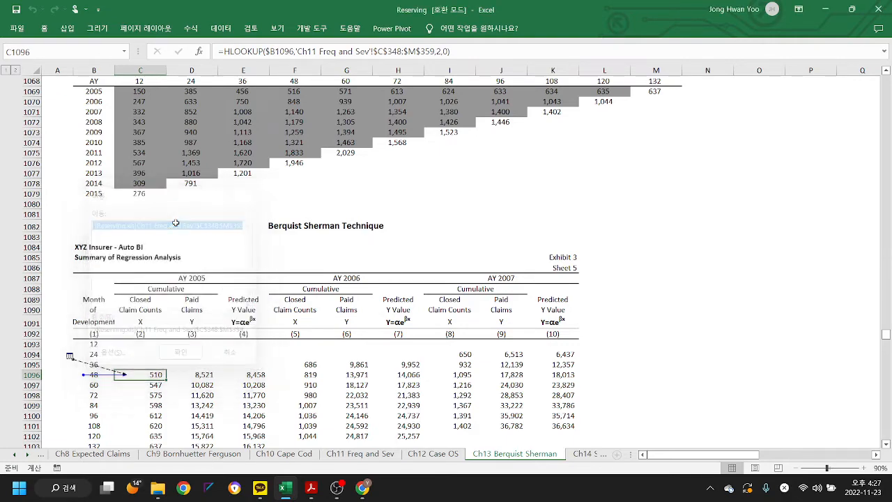
scroll(270, 307, up, 1)
scroll(269, 307, up, 1)
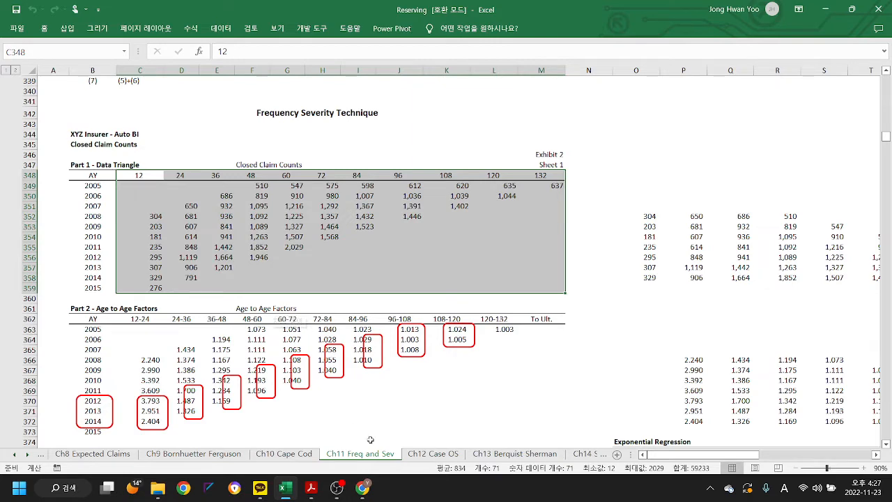
click(519, 454)
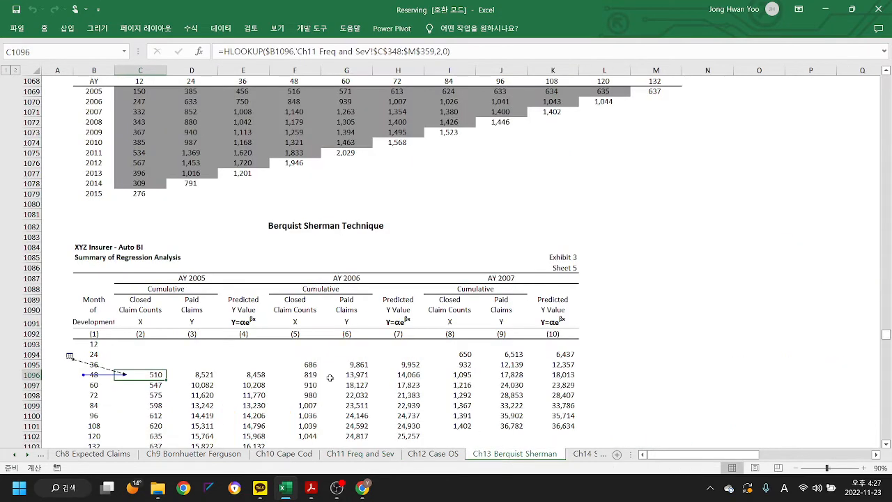
- Inspect the R² formulas for AY 2005, 2006 and 2007 in E1105, H1105 and K1105
scroll(238, 341, down, 4)
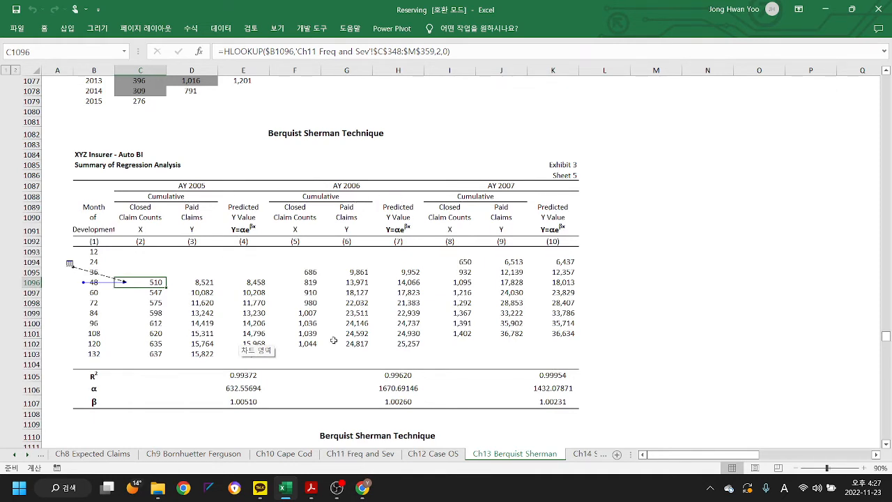
scroll(333, 344, down, 3)
scroll(334, 344, down, 1)
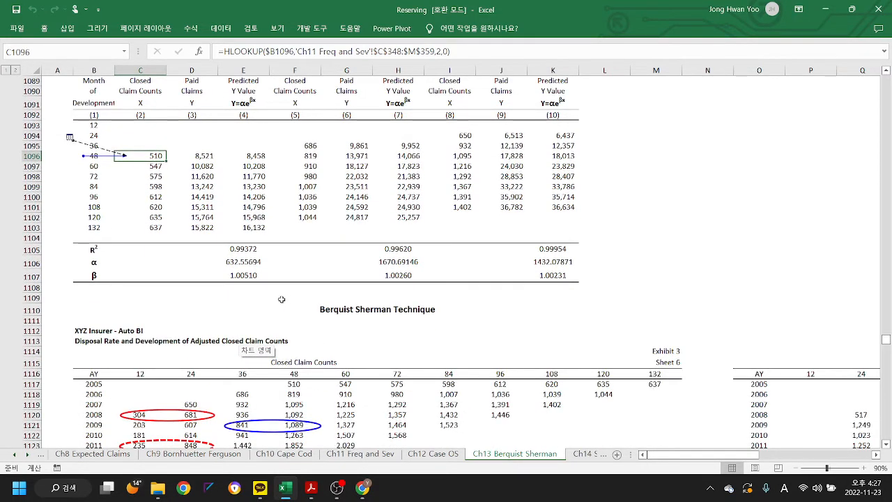
click(259, 248)
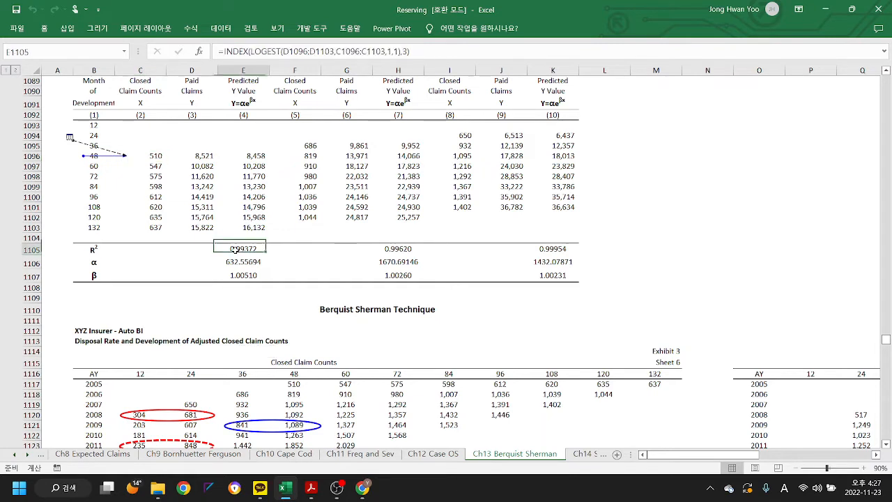
click(392, 249)
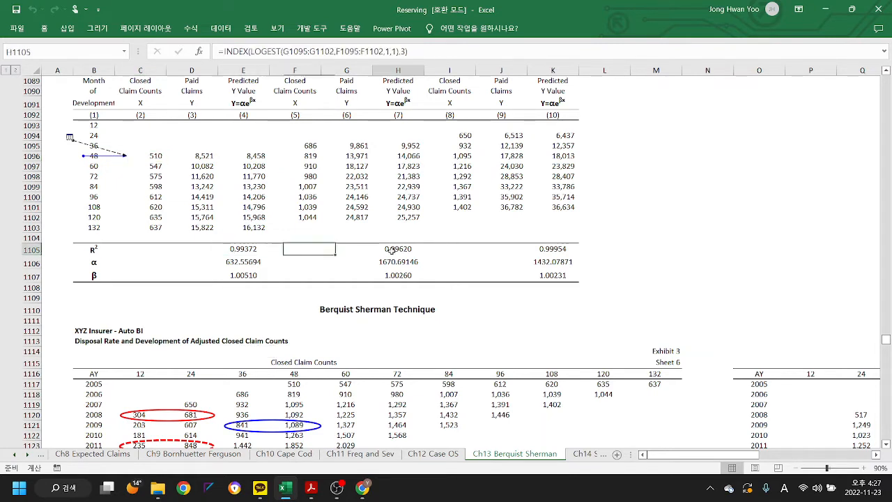
click(547, 249)
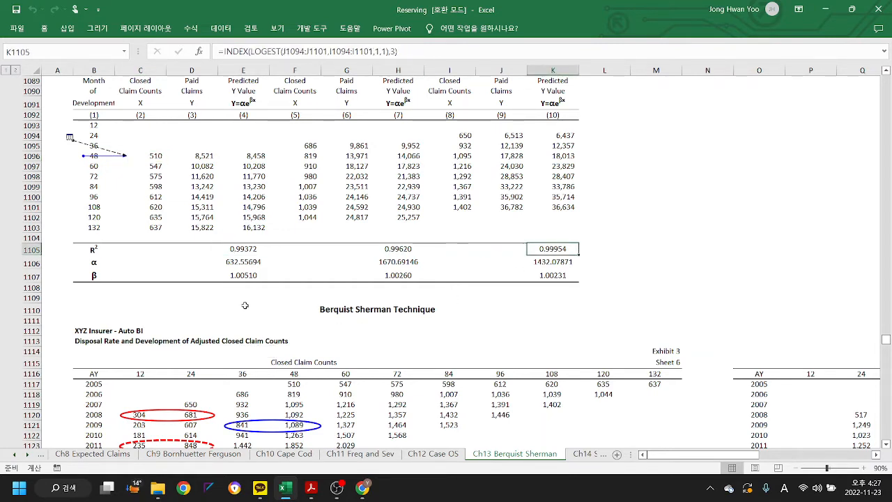
- Remove the precedent tracer arrows from the Summary of Regression Analysis on Sheet 5
scroll(244, 305, up, 2)
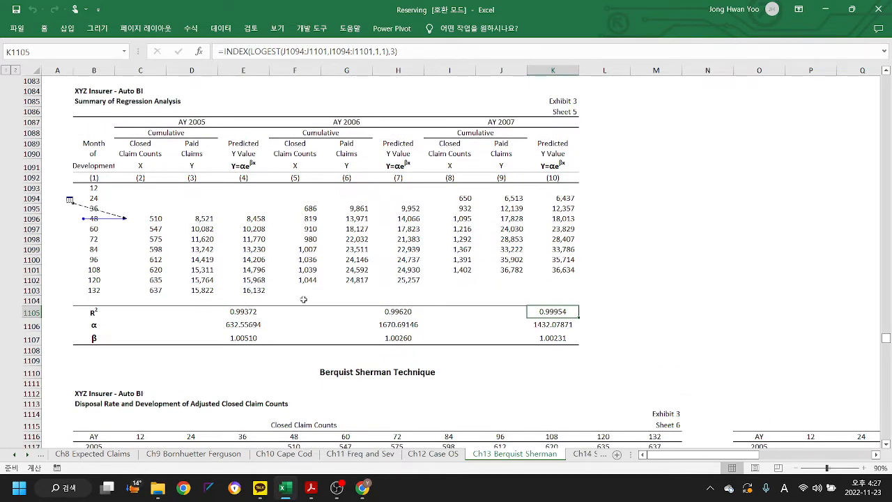
scroll(303, 301, down, 1)
scroll(303, 300, down, 2)
scroll(303, 300, up, 1)
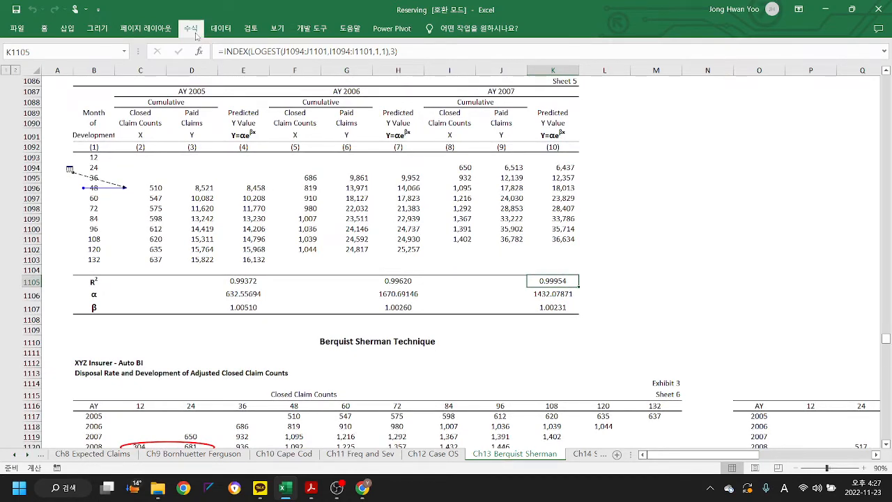
click(191, 28)
click(471, 72)
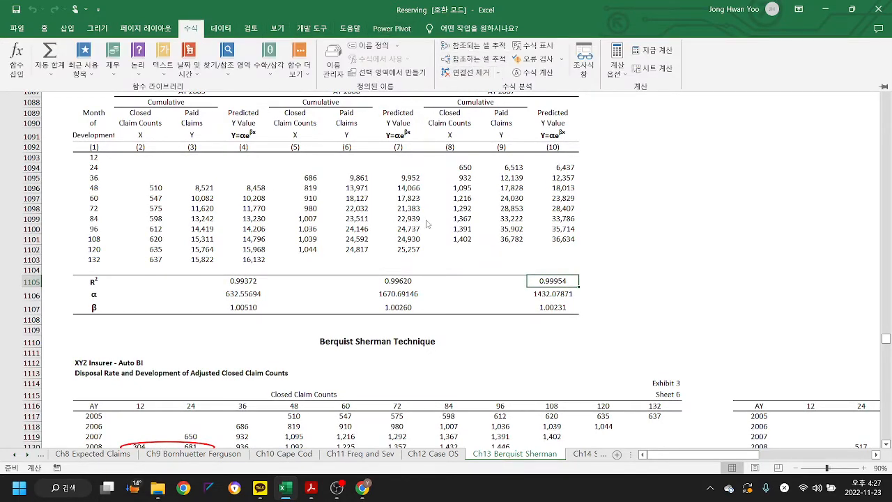
- Examine the Closed Claim Counts, Paid Claims, Adjusted Closed Claim Counts and Adjusted Paid Claims triangles on Sheet 6
scroll(307, 311, down, 4)
scroll(307, 310, down, 4)
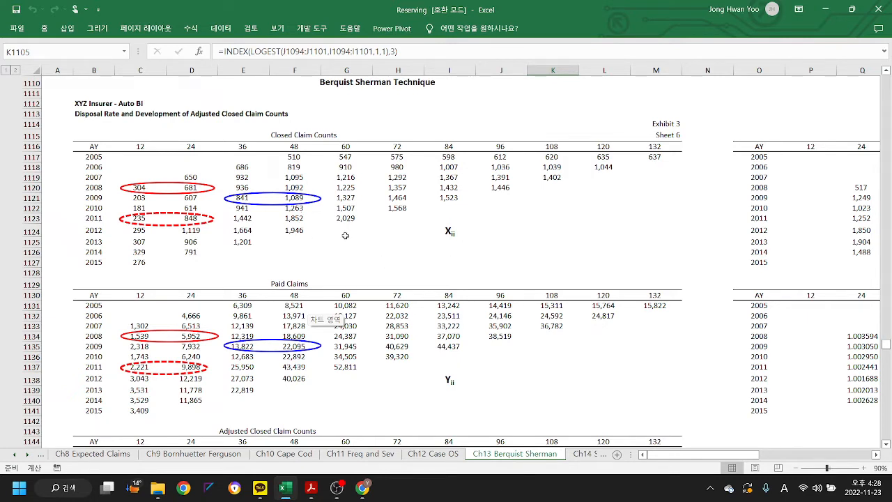
scroll(550, 253, down, 1)
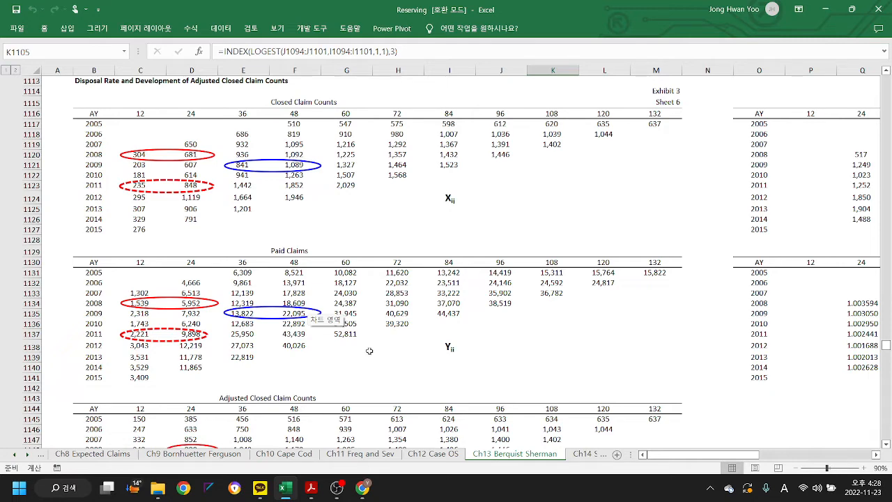
scroll(369, 350, down, 2)
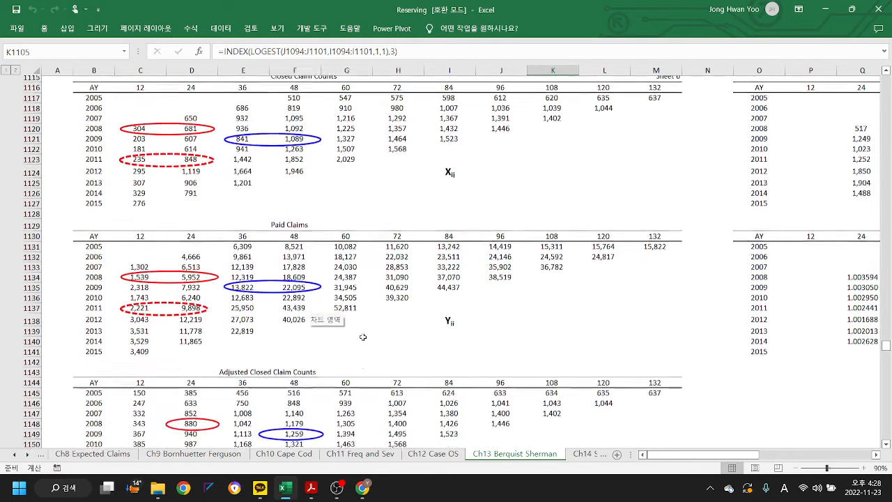
scroll(366, 345, up, 2)
scroll(363, 337, down, 2)
scroll(363, 337, down, 5)
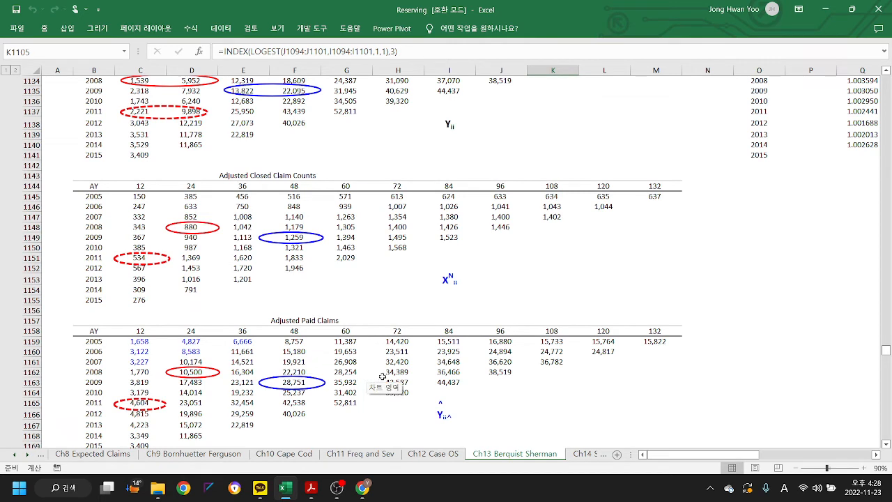
- Inspect the formulas behind adjusted closed claim count G1150 and adjusted paid claims F1166 and F1163
click(348, 247)
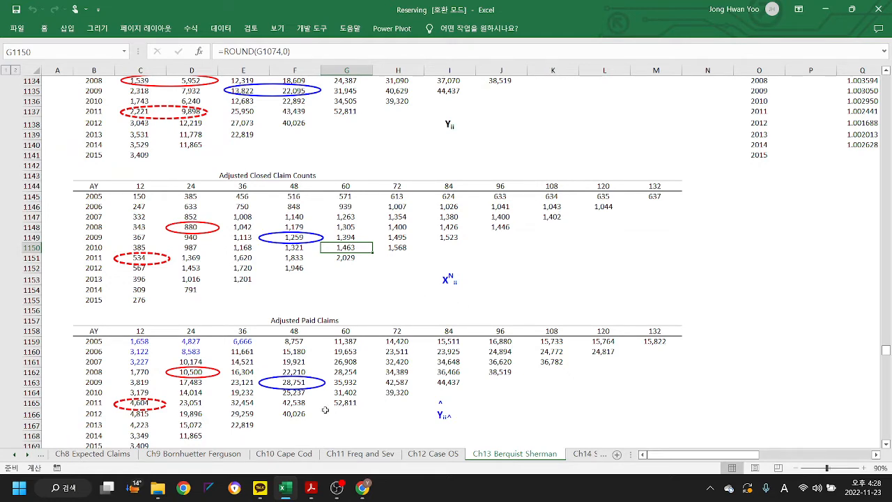
click(296, 412)
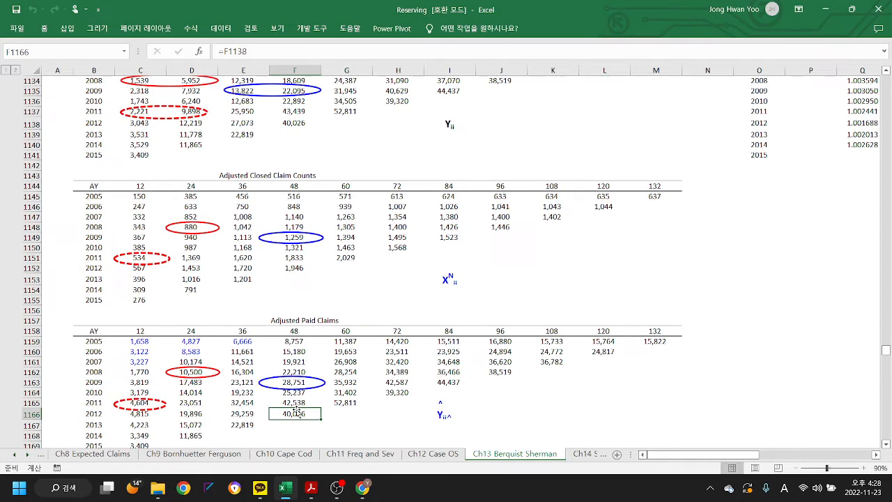
key(Up)
key(Up)
key(Up)
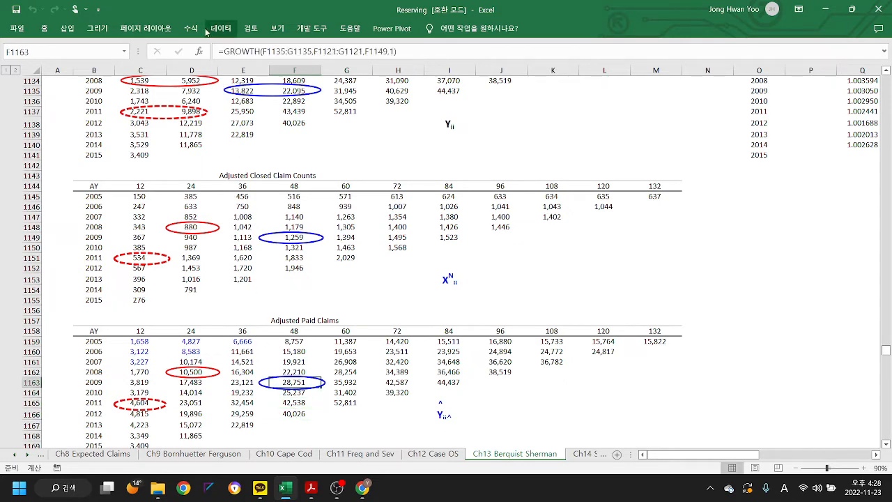
- Trace the precedents of adjusted paid claim F1163 through the Closed Claim Counts, Paid Claims and Adjusted Closed Claim Counts triangles
click(190, 29)
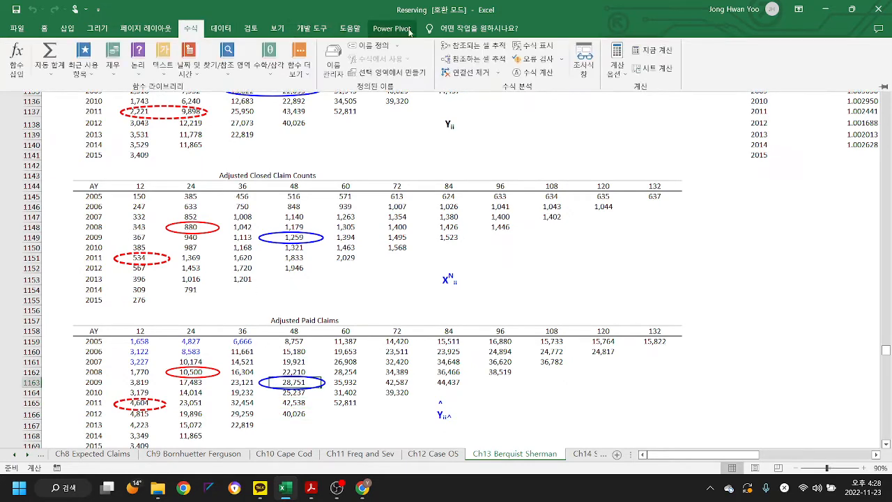
click(469, 46)
scroll(393, 309, up, 4)
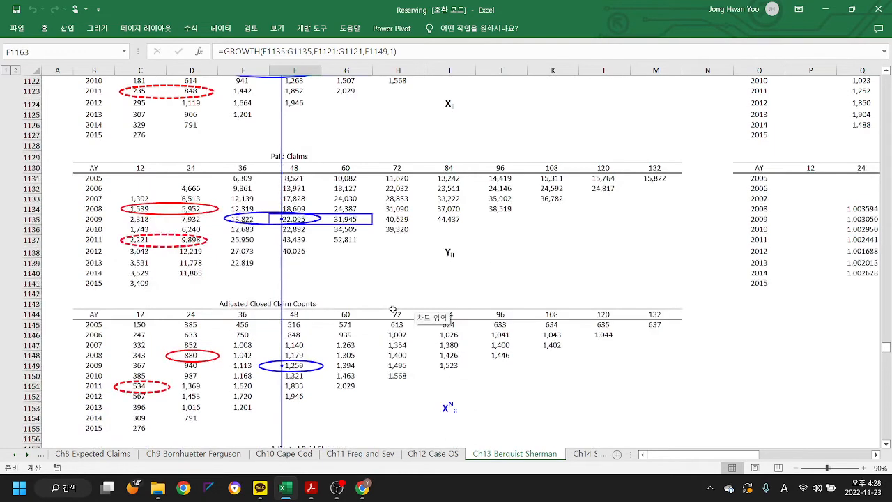
scroll(393, 309, up, 3)
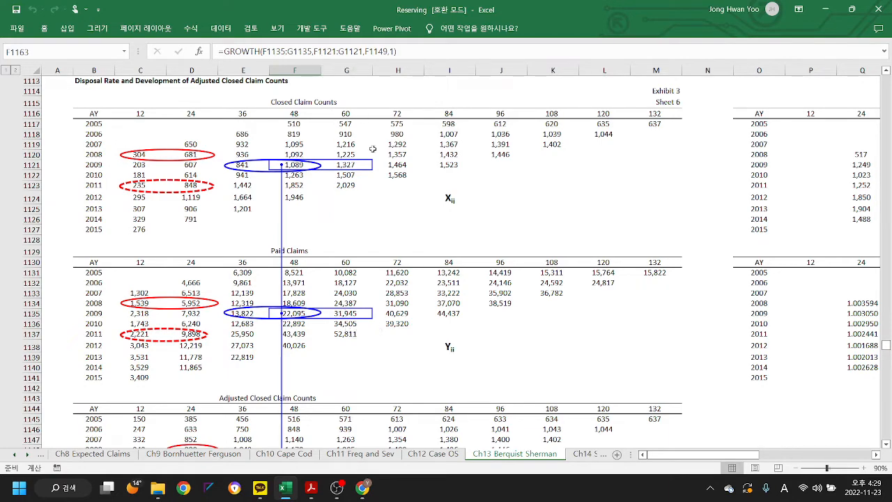
scroll(431, 305, down, 6)
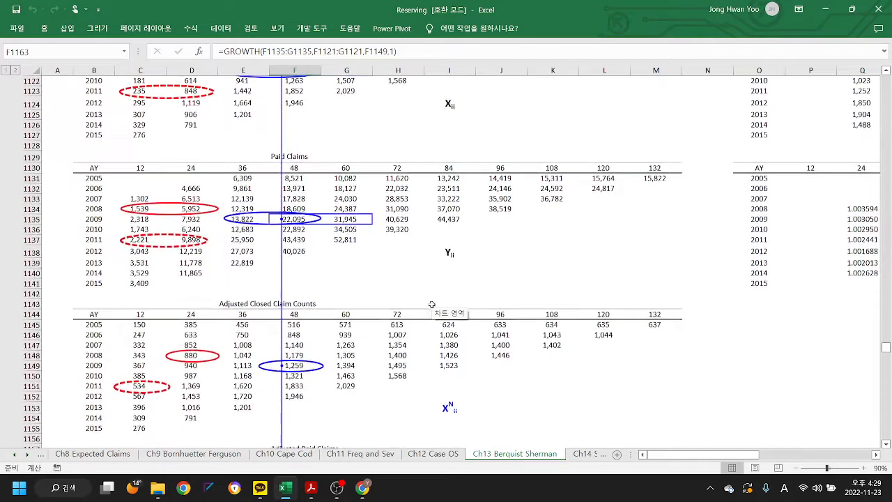
scroll(431, 304, down, 2)
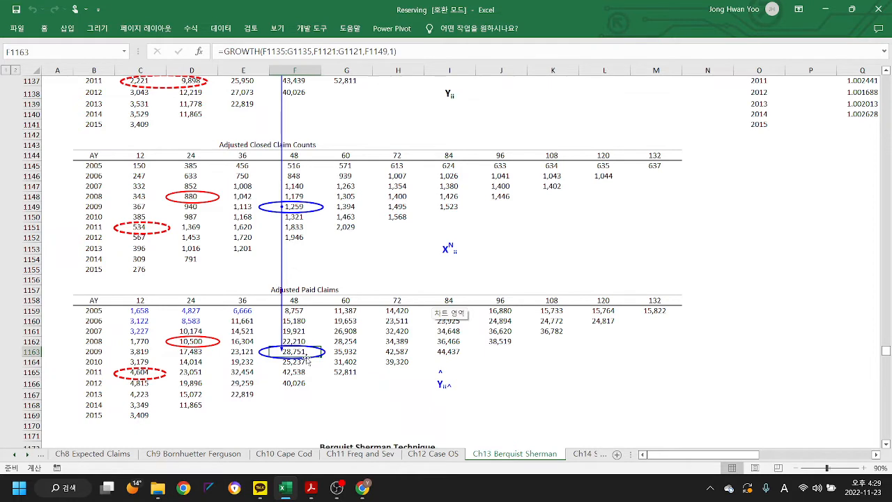
- Trace the precedents of adjusted paid claim G1163 up to its source cells in the Paid Claims triangle
key(Left)
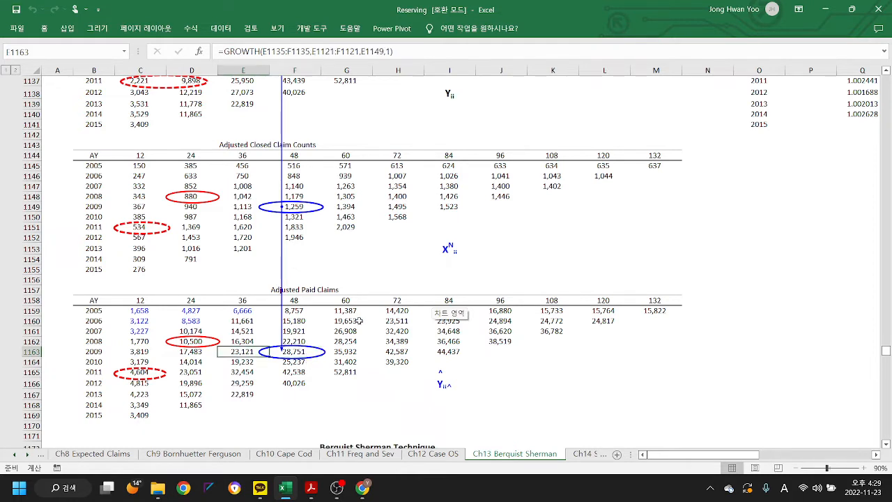
key(Right)
key(Right)
click(195, 31)
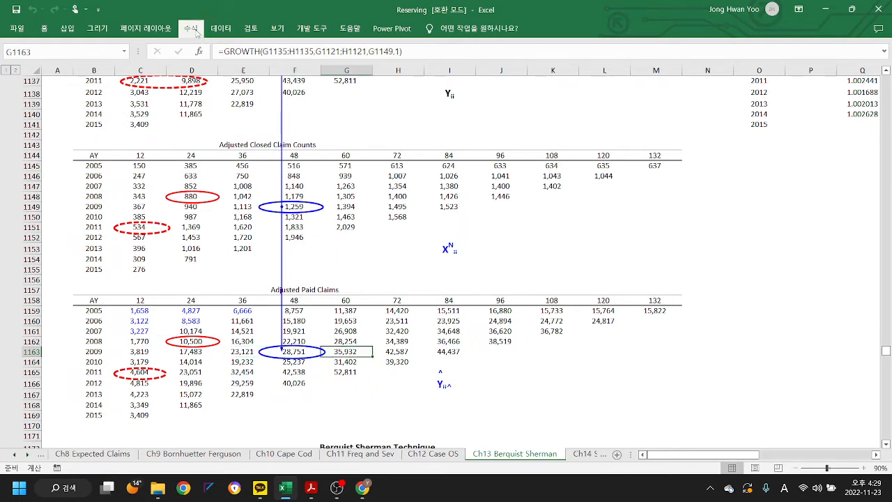
click(479, 47)
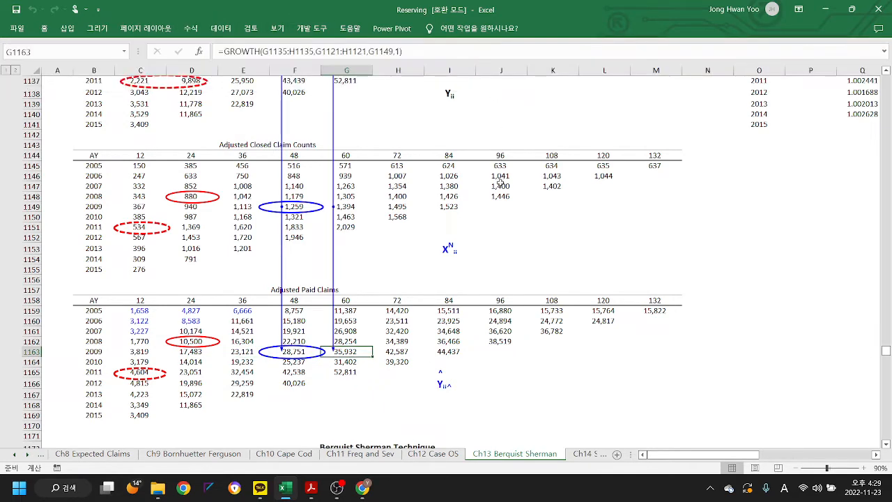
scroll(500, 182, up, 4)
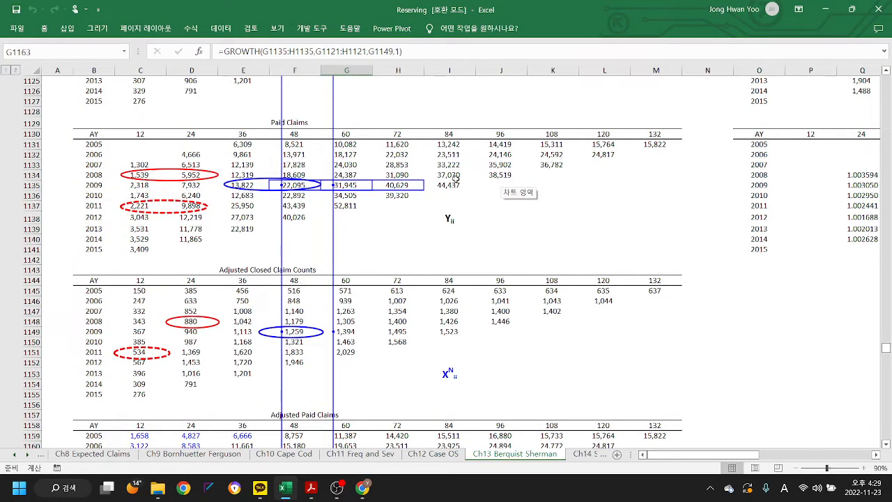
- Trace the precedents of the adjacent adjusted paid claim H1163 for accident year 2009 at 72 months
key(Right)
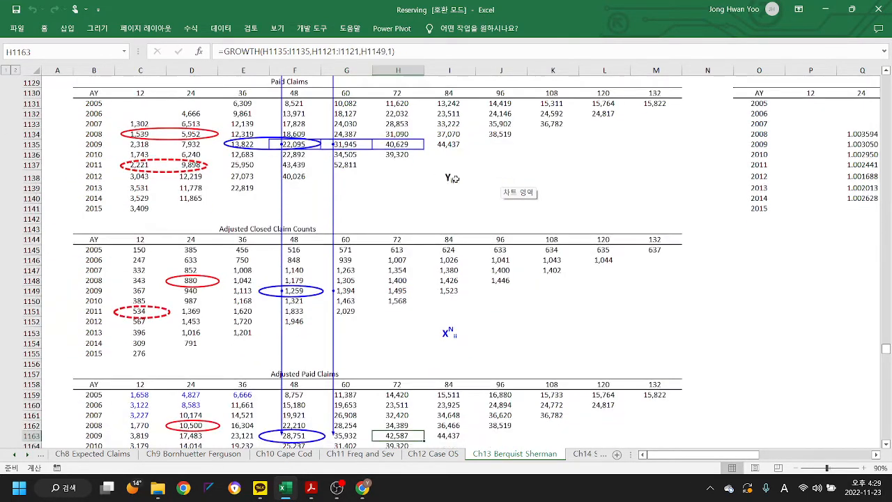
click(201, 33)
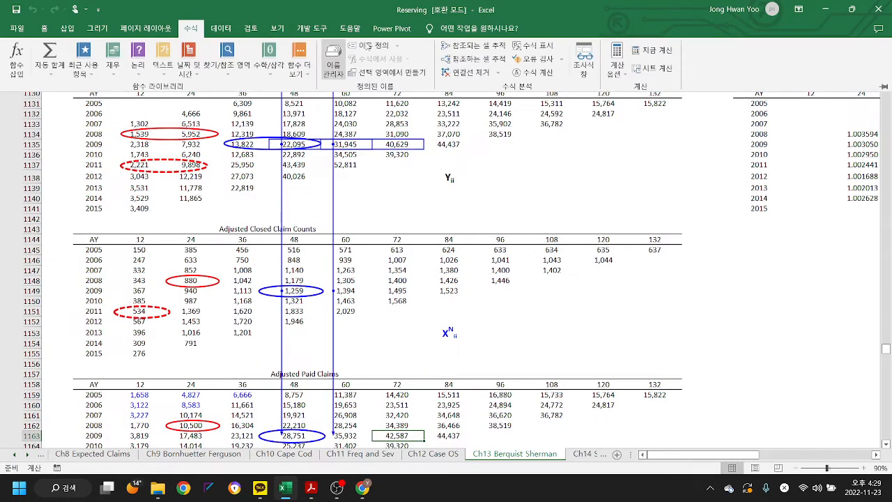
click(475, 46)
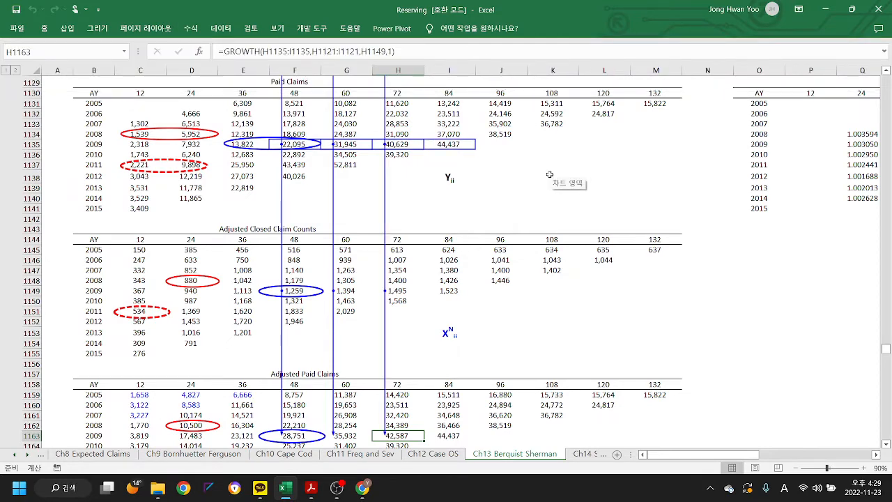
- Inspect the formulas behind accident year 2009 adjusted paid claims I1163 and C1163
key(Right)
scroll(550, 174, down, 2)
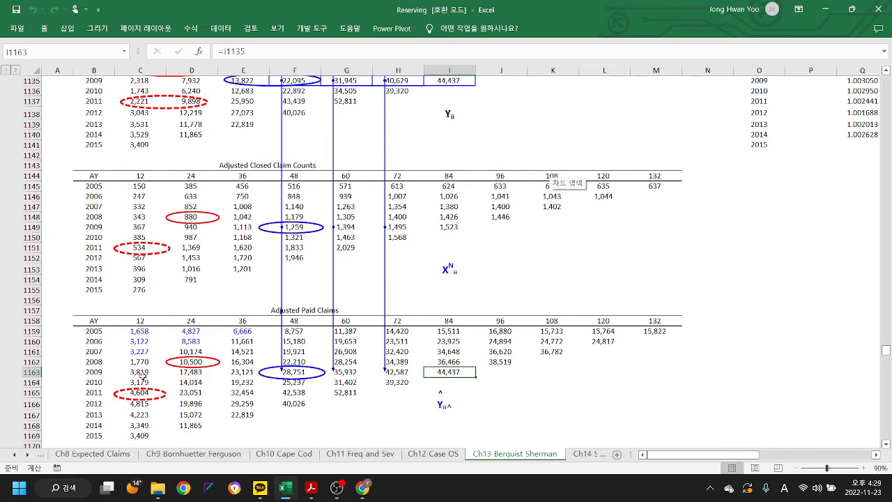
click(139, 372)
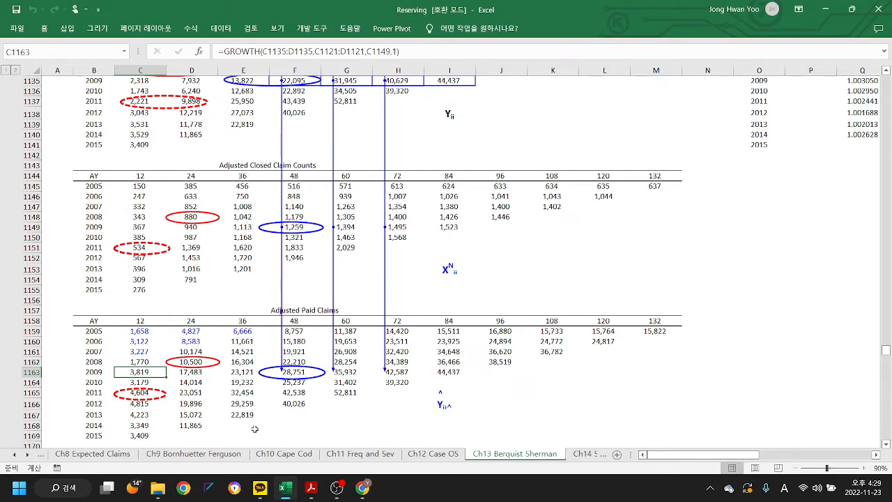
- Remove the precedent tracer arrows from the Sheet 6 triangles and recheck the formula in I1163
click(451, 381)
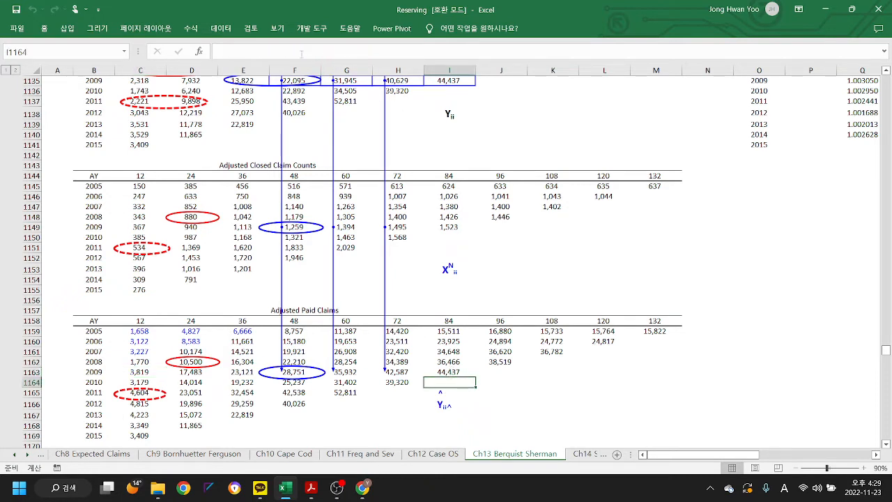
click(191, 28)
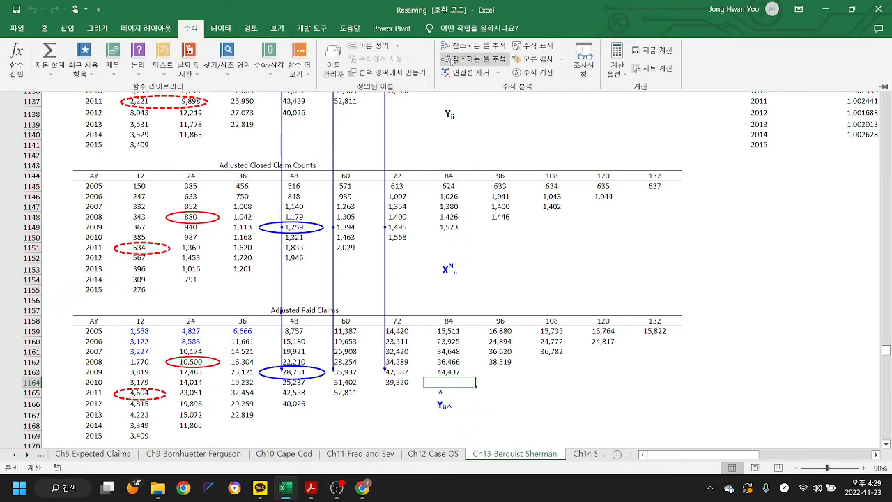
click(466, 73)
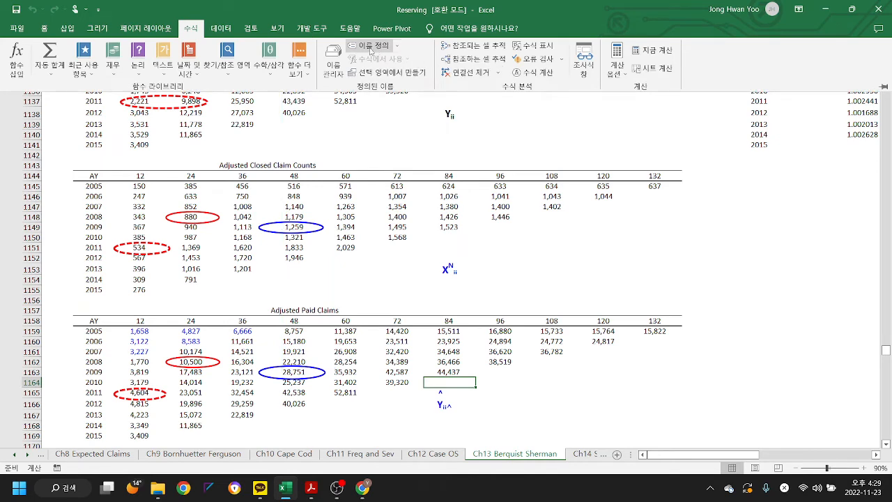
click(470, 46)
click(472, 277)
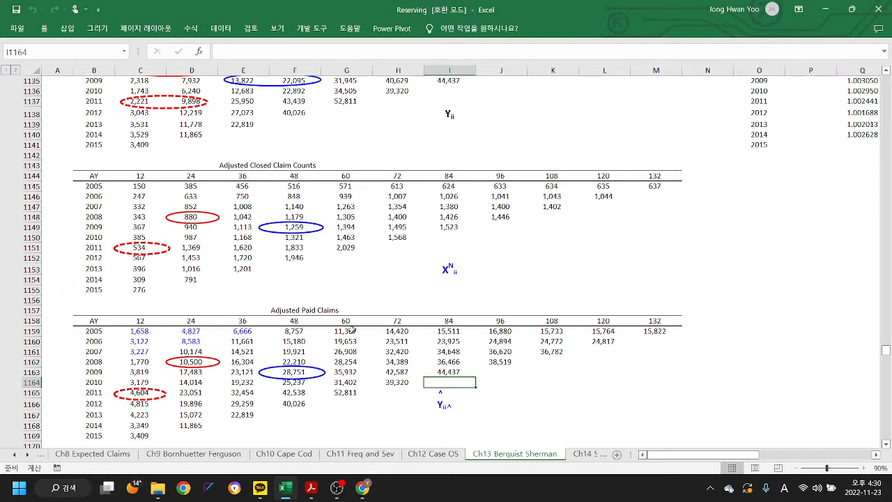
click(512, 423)
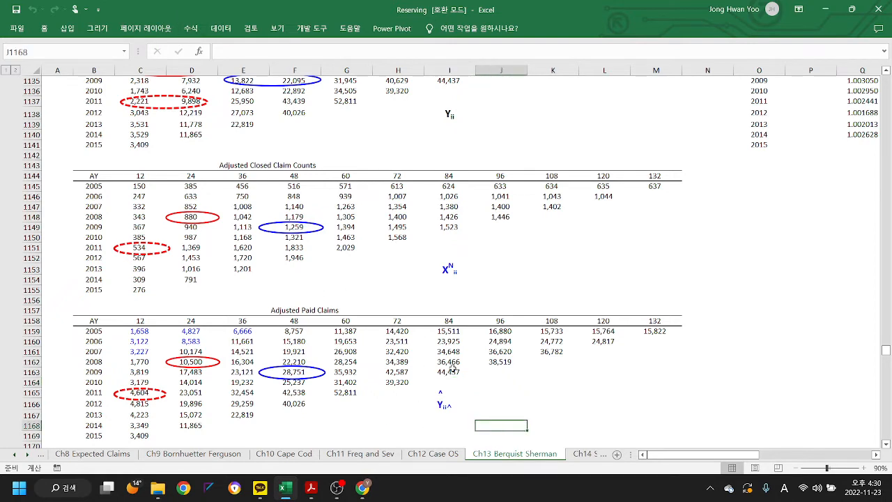
click(452, 370)
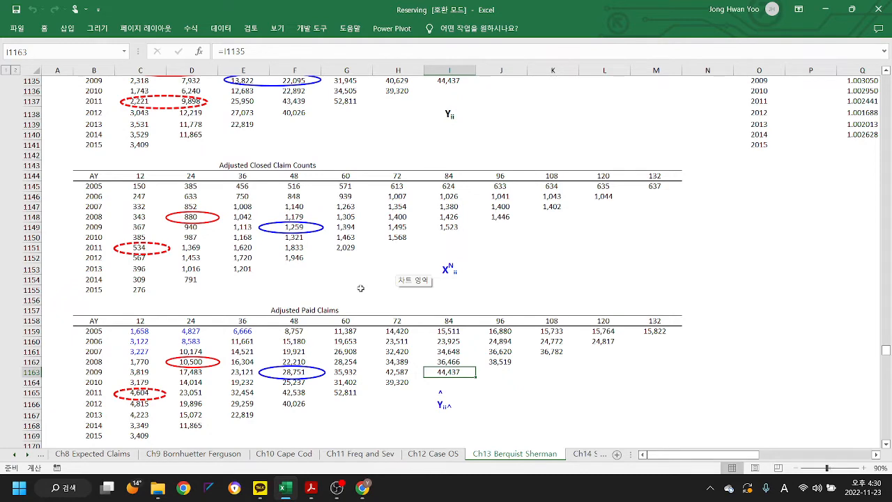
- Examine Sheet 7's adjusted paid claims triangle, age-to-age factors and averages, and the adjusted selected 12-24 factor
scroll(546, 251, down, 2)
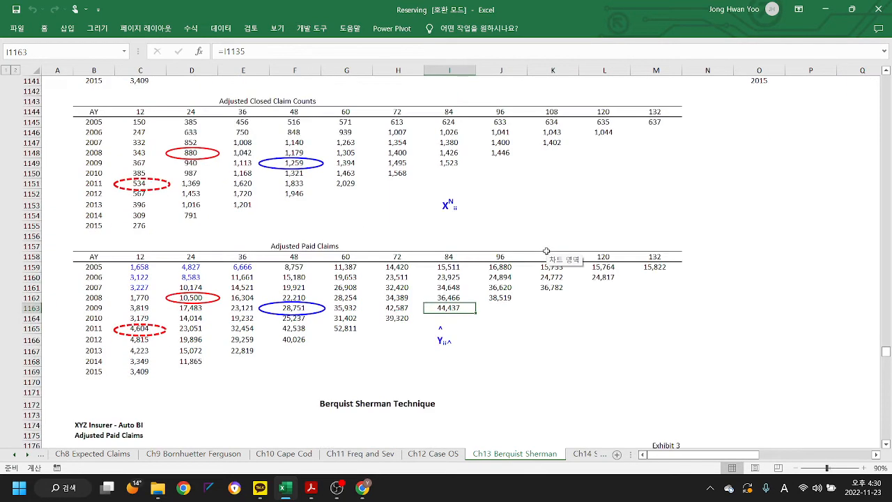
scroll(546, 251, down, 7)
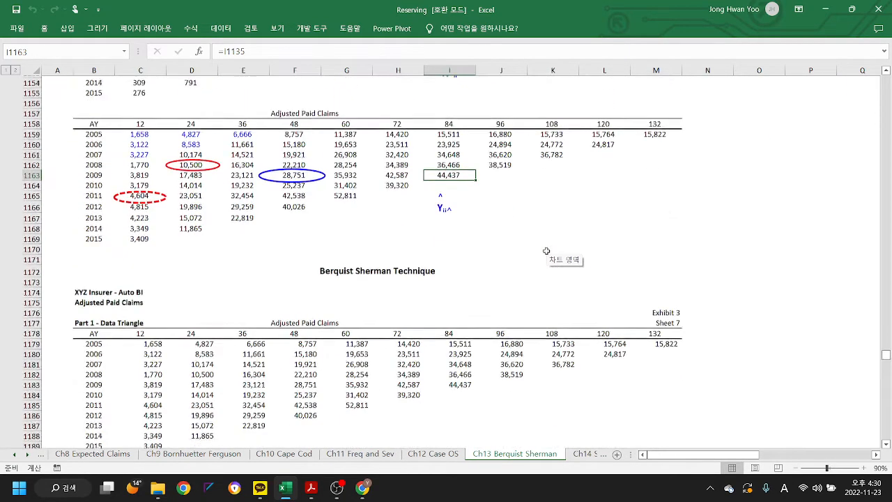
scroll(546, 251, down, 4)
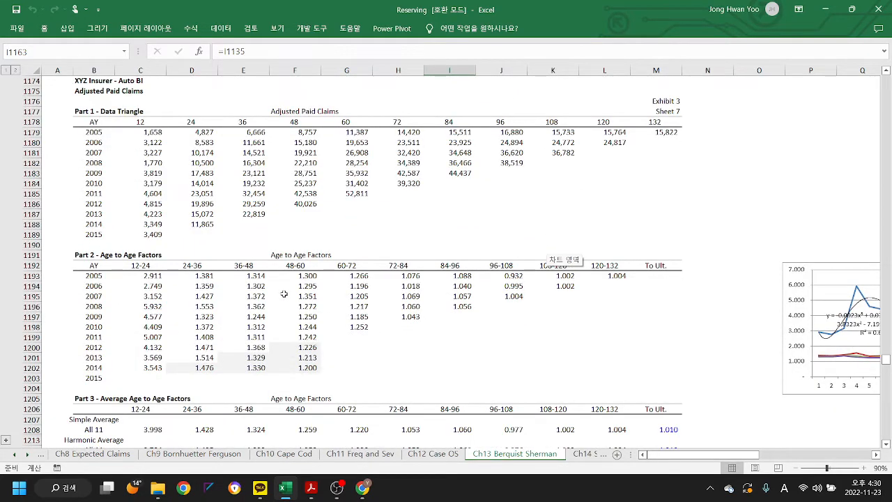
scroll(284, 294, down, 8)
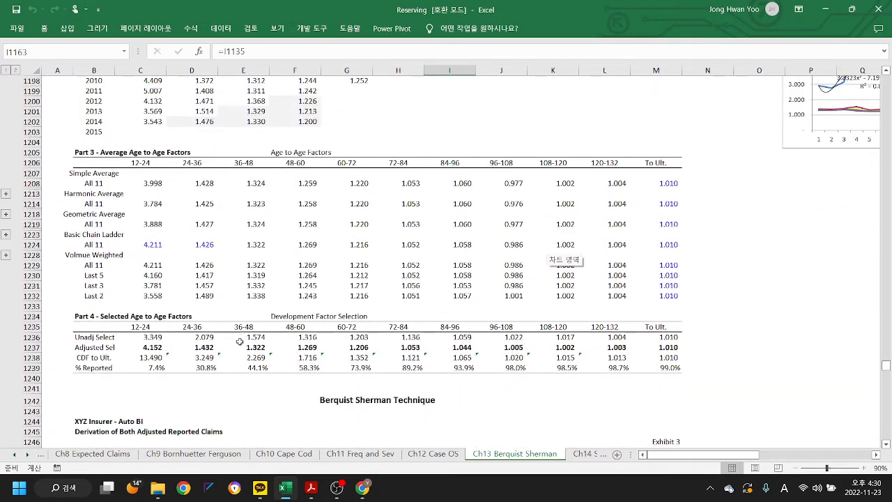
click(155, 349)
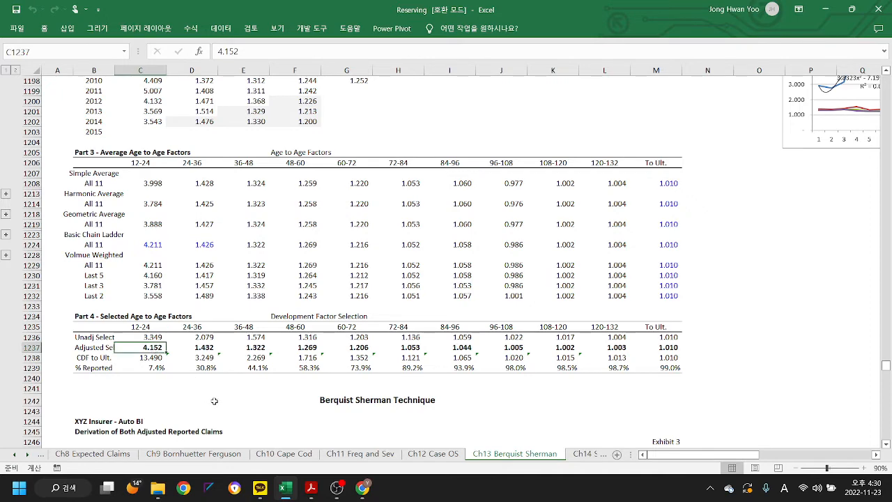
scroll(262, 364, down, 5)
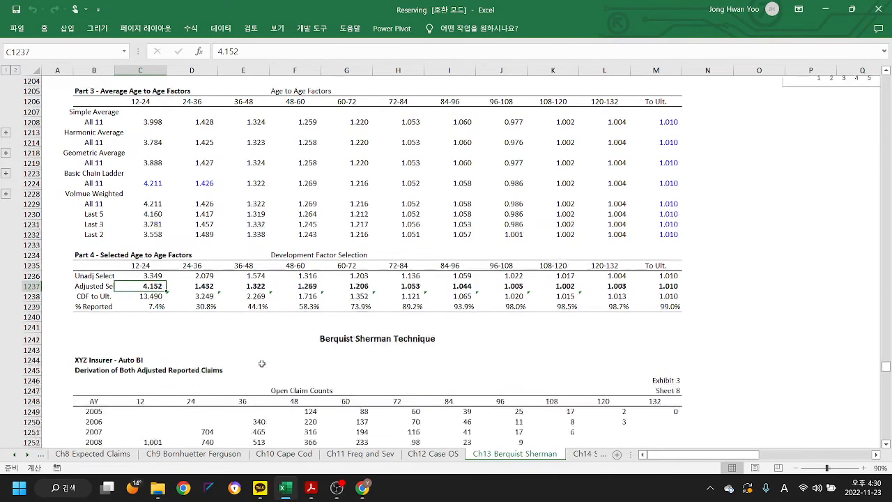
scroll(261, 364, up, 5)
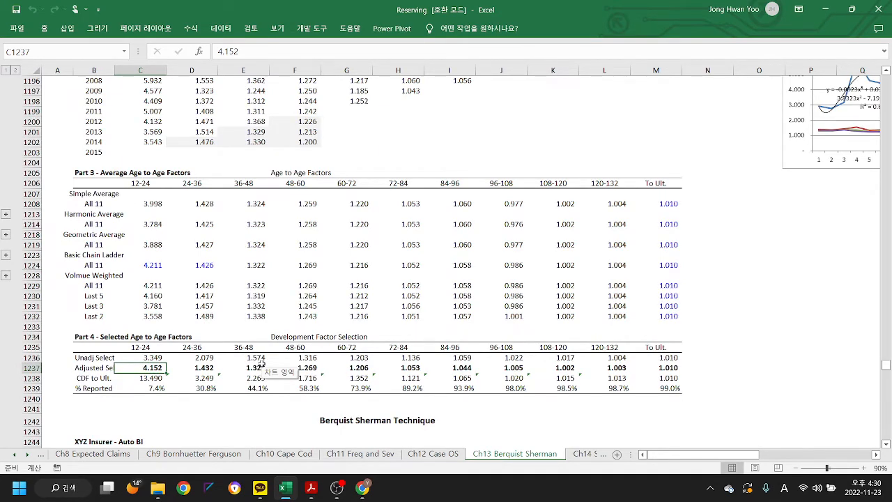
- Inspect the Sheet 8 formulas behind open claim counts E1253 and F1252 and adjusted open claim count F1267
scroll(261, 364, down, 5)
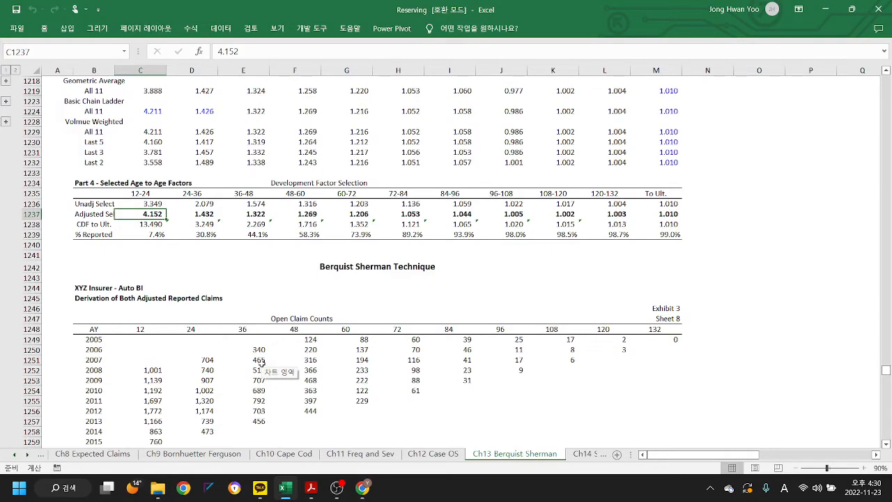
scroll(261, 364, down, 2)
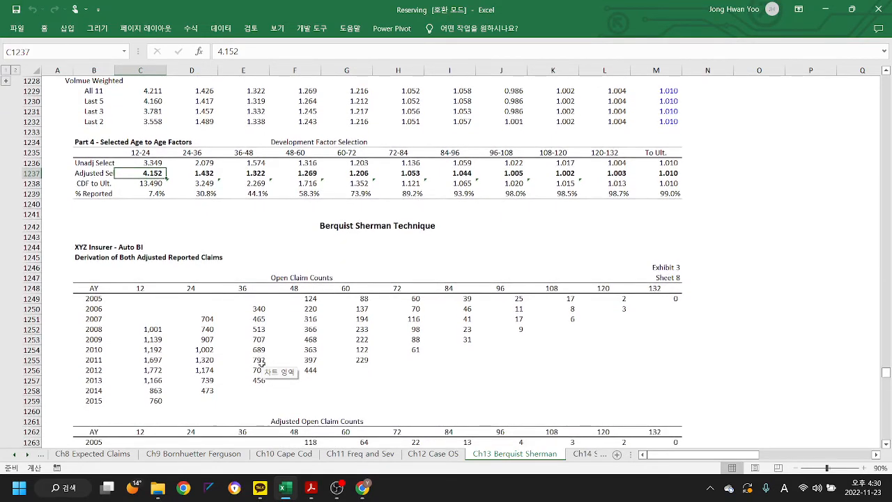
scroll(261, 364, down, 4)
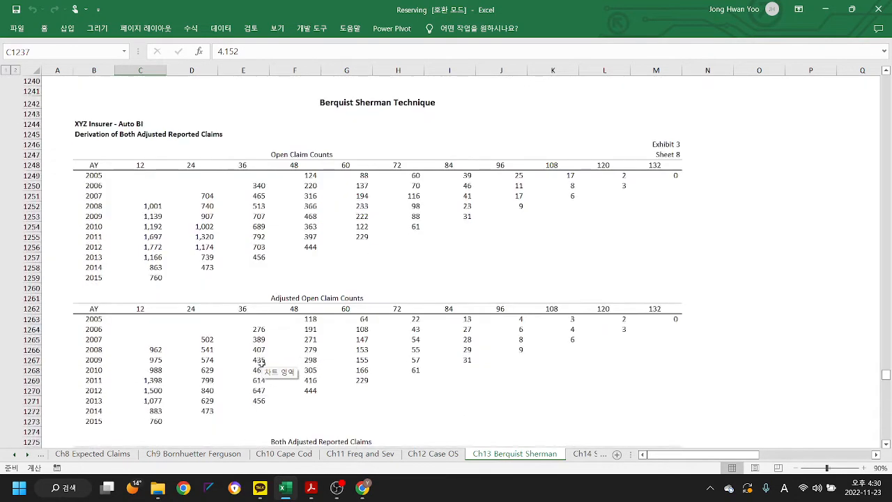
scroll(261, 364, up, 3)
scroll(261, 364, down, 1)
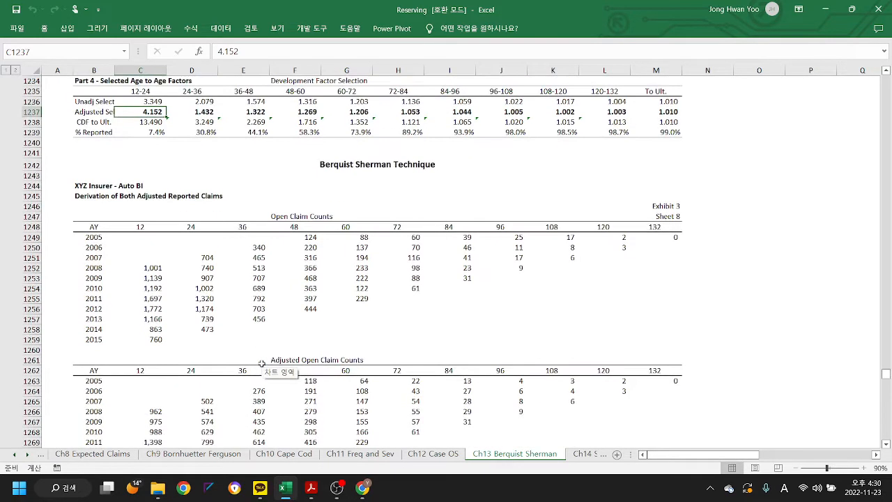
scroll(261, 363, up, 1)
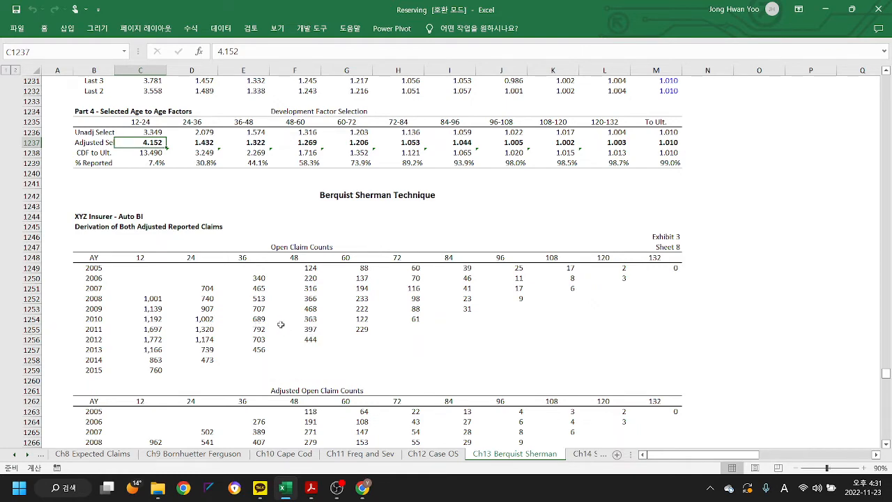
click(256, 308)
scroll(523, 312, down, 1)
scroll(522, 311, down, 3)
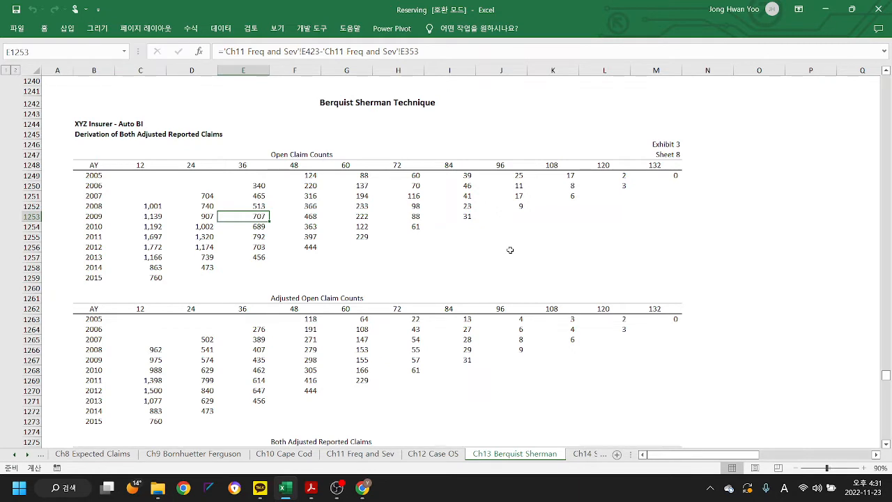
click(310, 206)
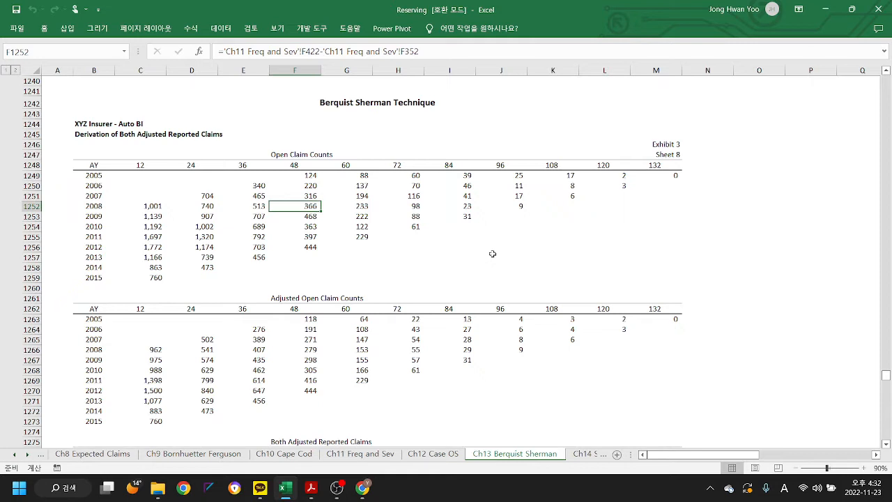
click(314, 359)
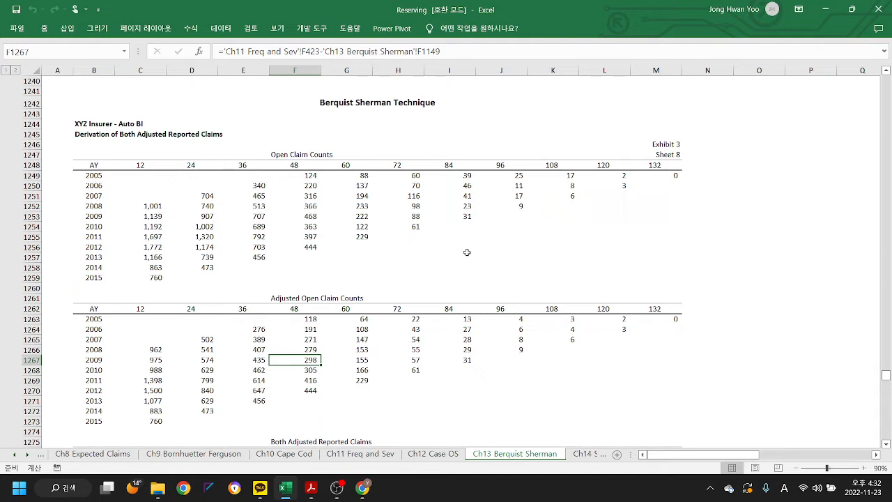
- Look over the Both Adjusted Reported Claims triangle and trace the precedents of adjusted open claim count F1267
scroll(474, 241, down, 1)
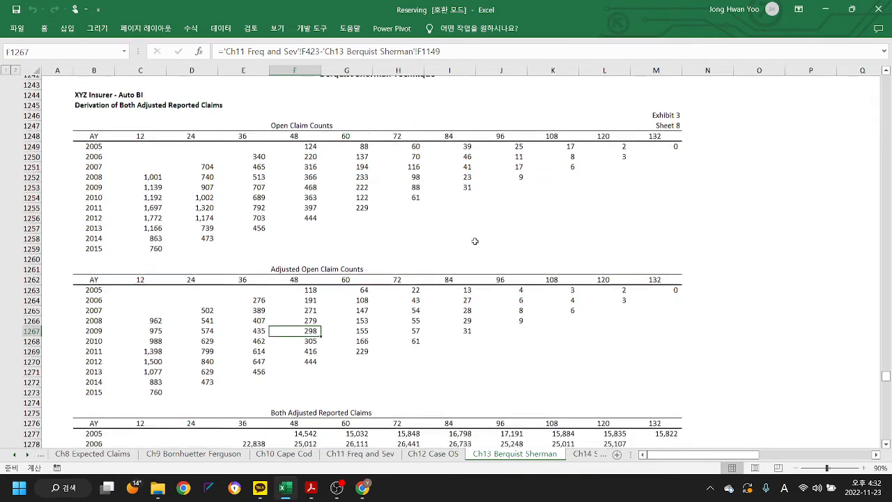
scroll(474, 242, down, 2)
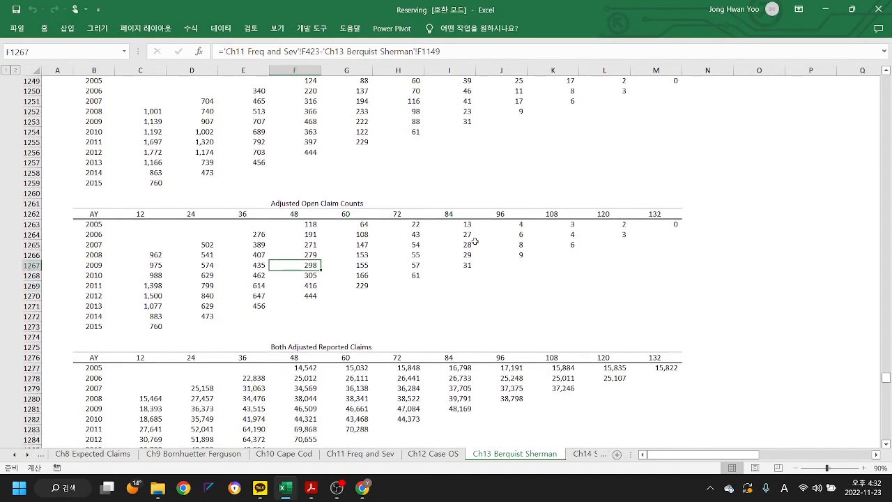
scroll(474, 241, up, 3)
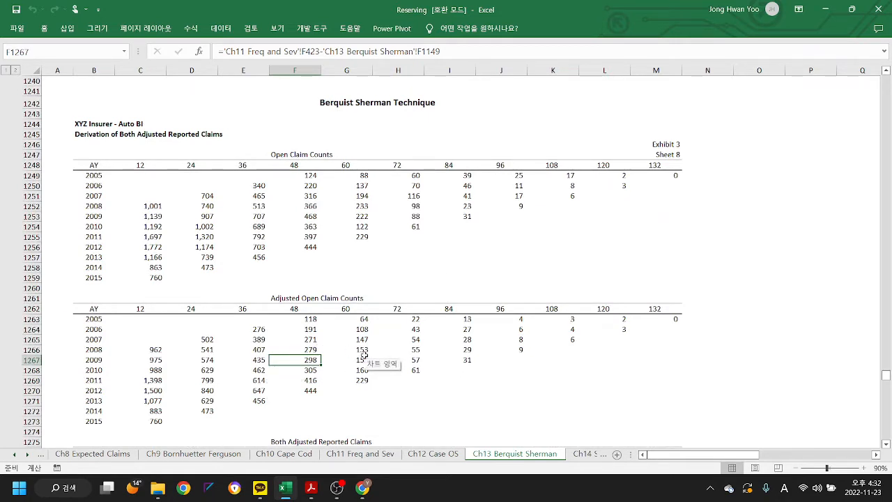
click(190, 29)
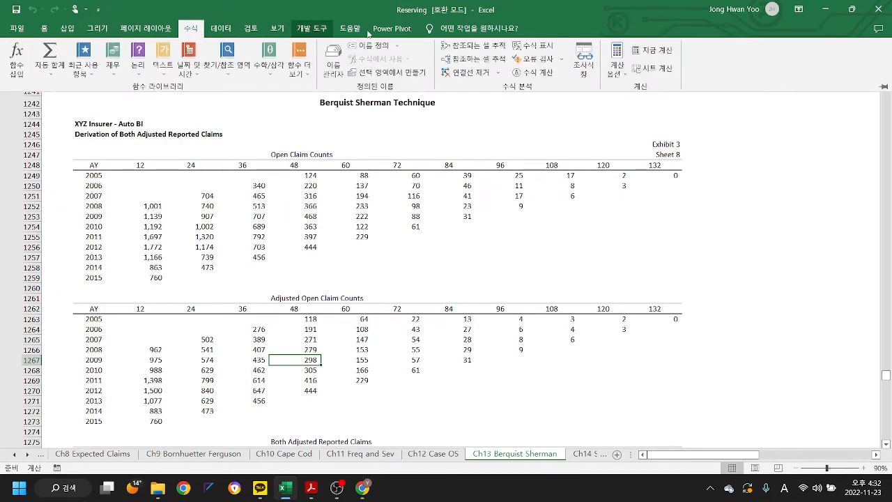
click(474, 46)
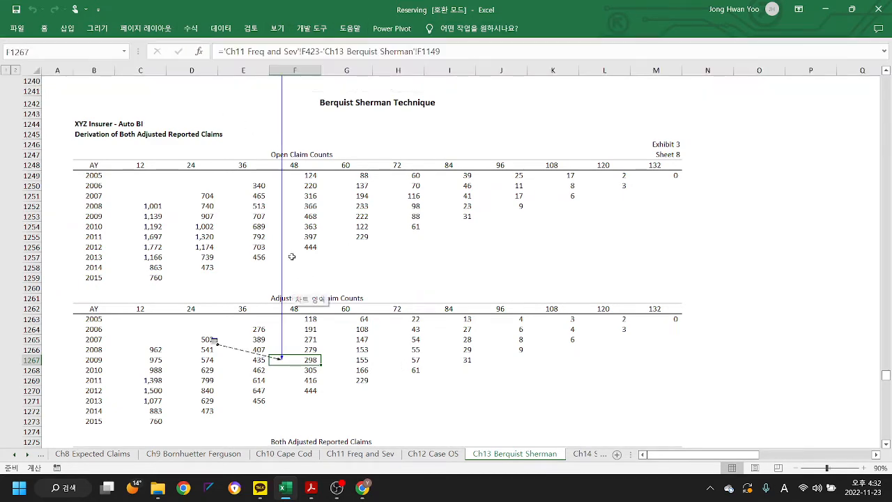
- Follow the tracer arrow from F1267 to adjusted closed claim count F1149 and review the Adjusted Closed Claim Counts triangle
double_click(283, 229)
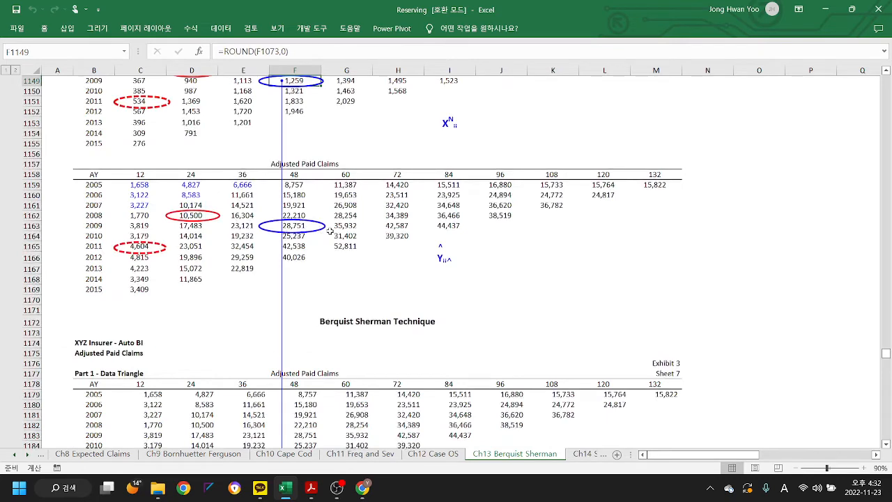
scroll(329, 231, up, 4)
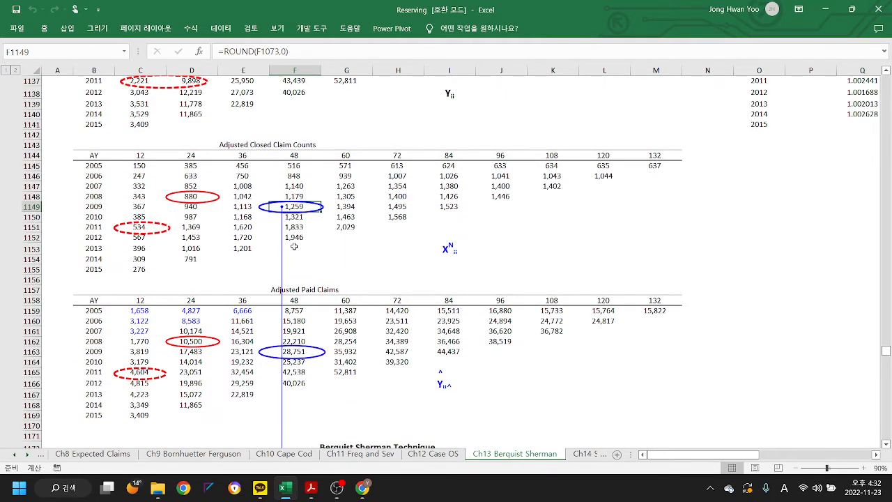
scroll(294, 246, down, 18)
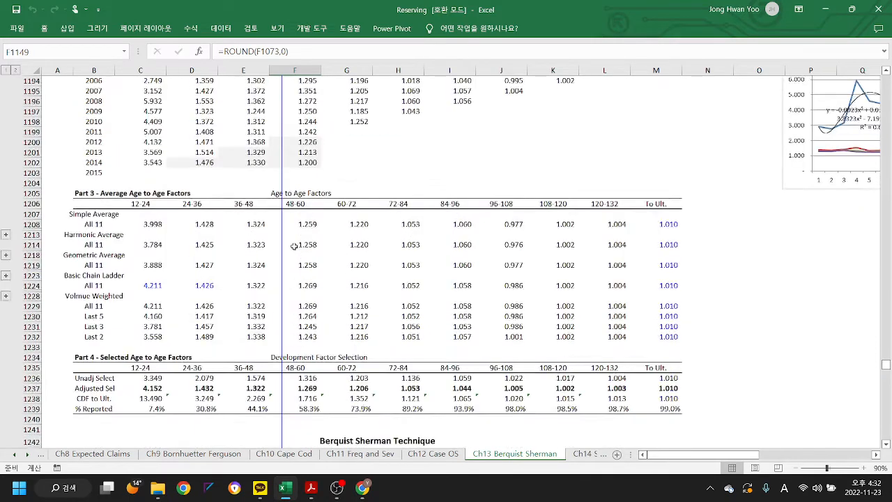
scroll(294, 246, down, 17)
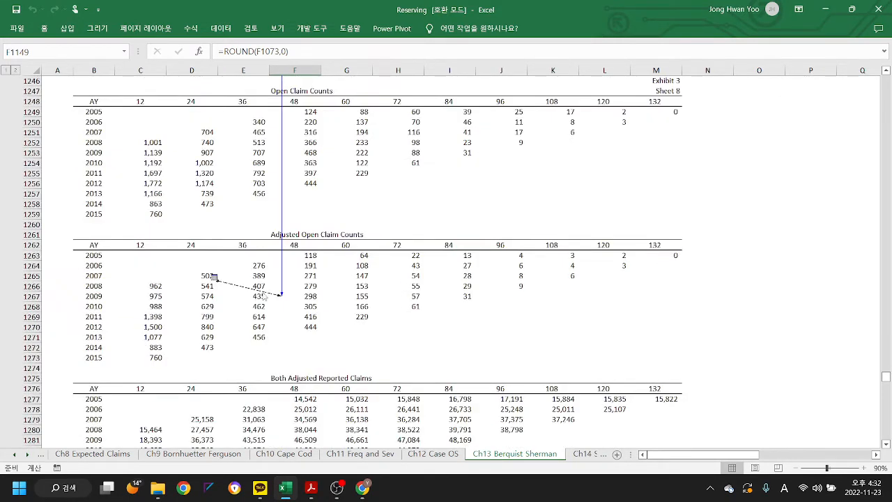
- Follow F1267's external precedent to reported claim count F423 on the Ch11 Freq and Sev sheet and view its triangle
double_click(242, 287)
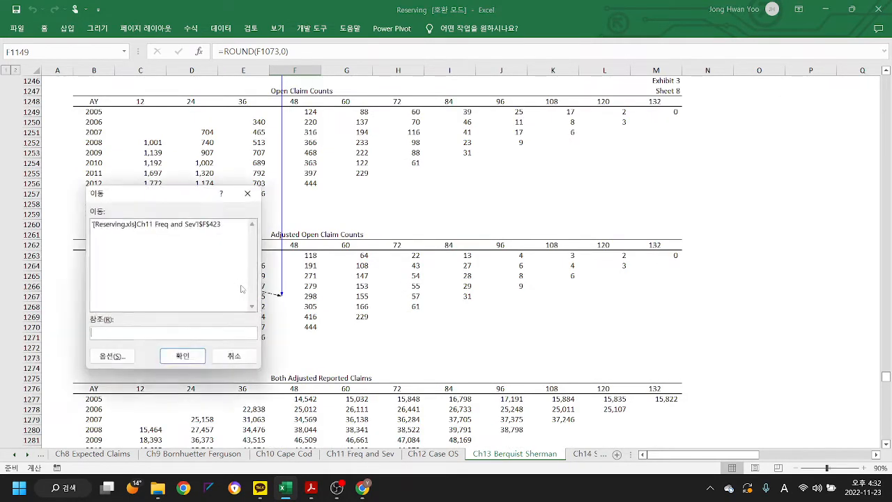
double_click(181, 224)
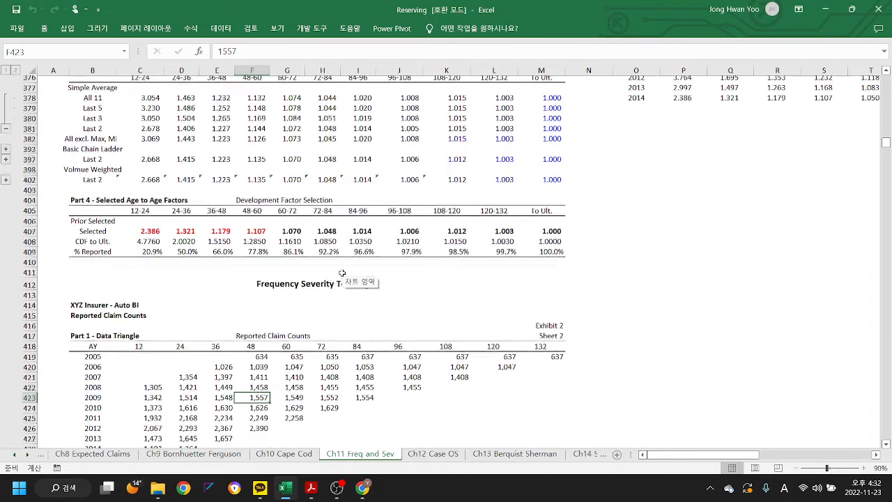
scroll(342, 273, down, 1)
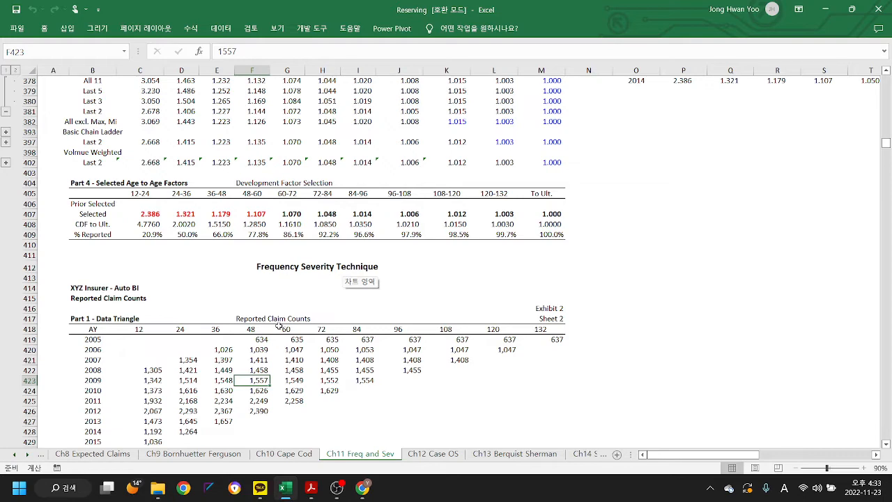
- Return to the Ch13 Berquist Sherman sheet and remove the precedent tracer arrows
click(512, 455)
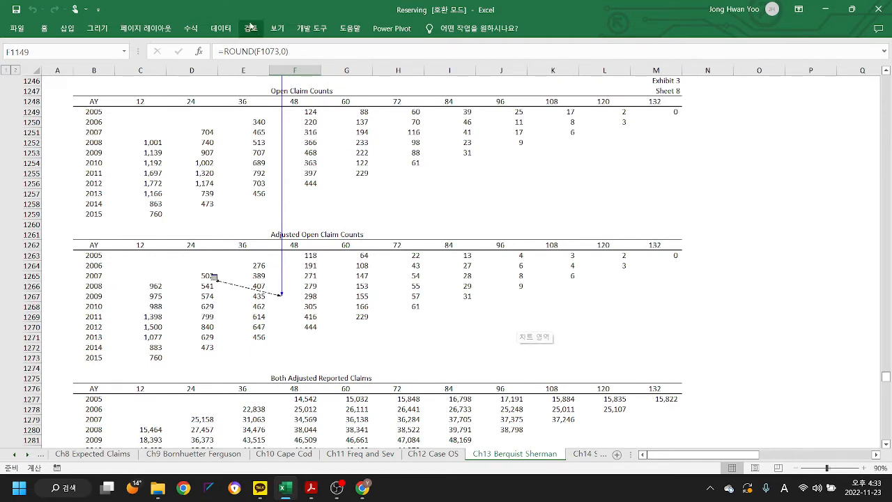
click(191, 27)
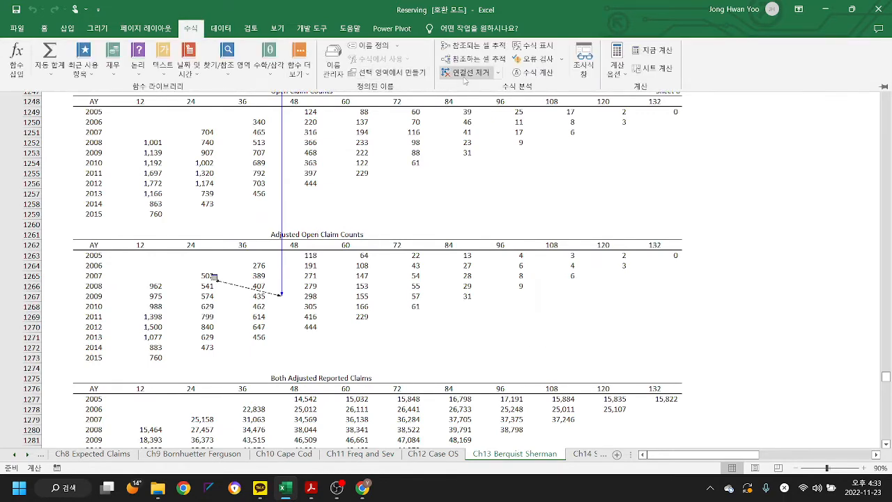
click(465, 74)
- Check the formula of both-adjusted reported claim E1279 in Sheet 8 and trace its precedents
scroll(370, 280, down, 3)
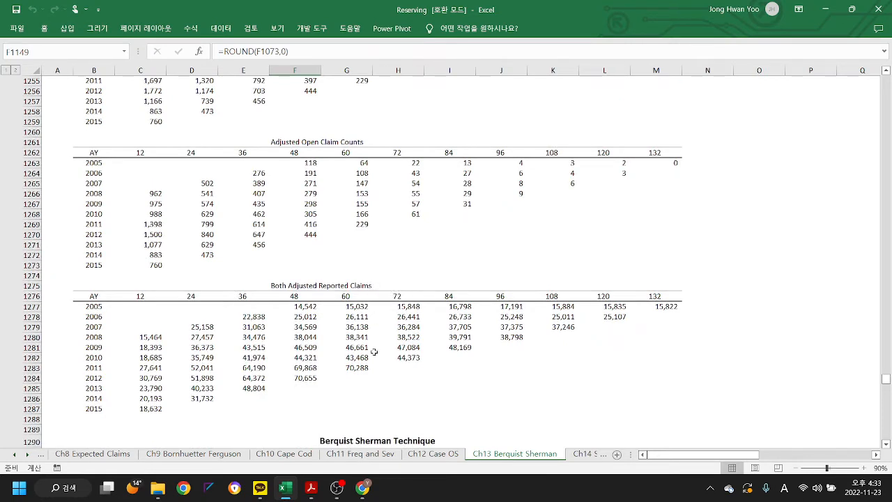
click(255, 327)
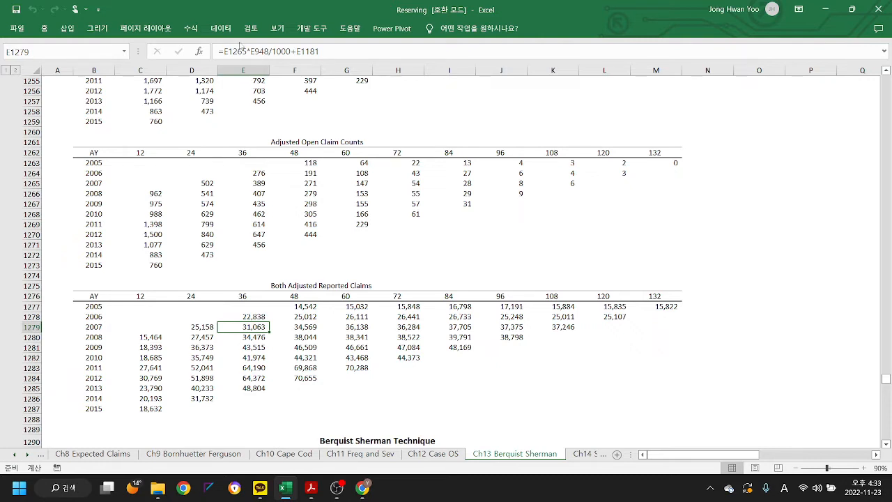
click(195, 31)
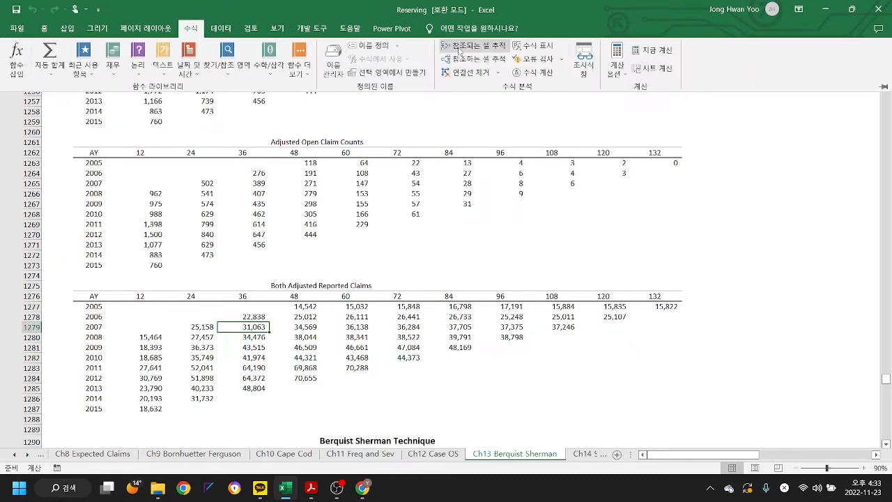
click(468, 45)
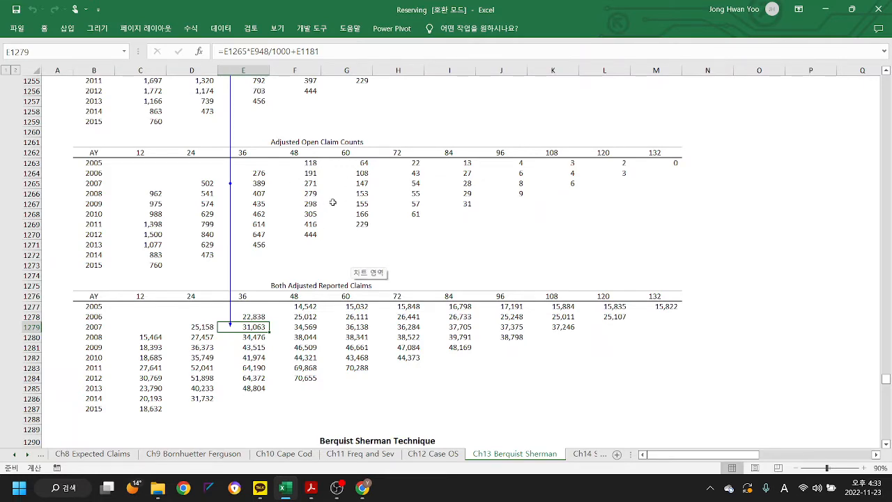
- Follow E1279's tracer arrows to adjusted paid claim E1181 and adjusted average case outstanding E948, and examine their triangles
double_click(230, 130)
scroll(319, 154, up, 3)
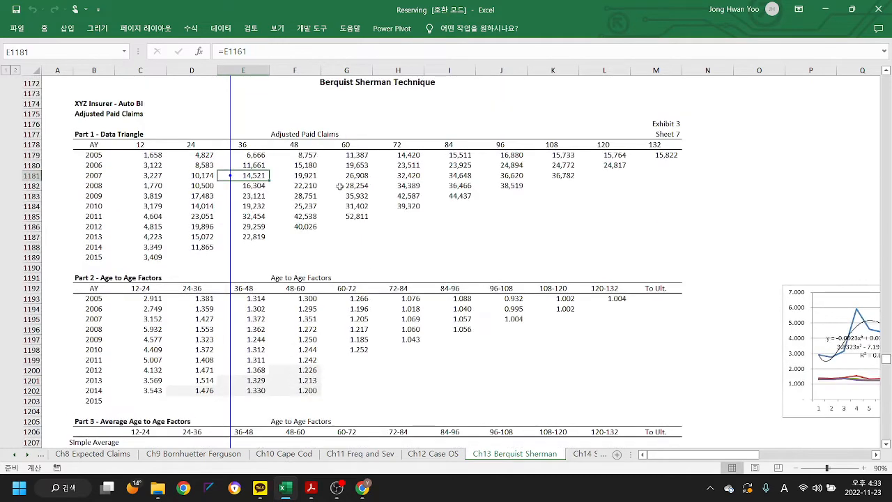
scroll(287, 159, up, 4)
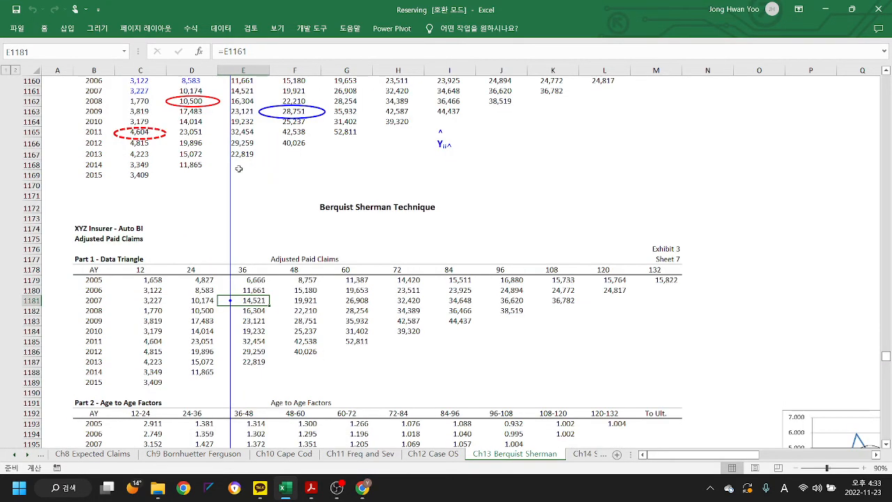
double_click(230, 209)
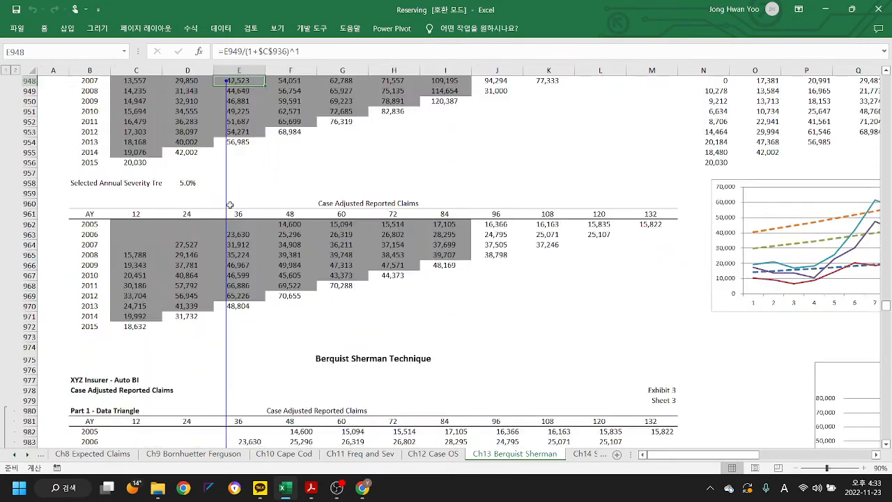
scroll(287, 188, up, 3)
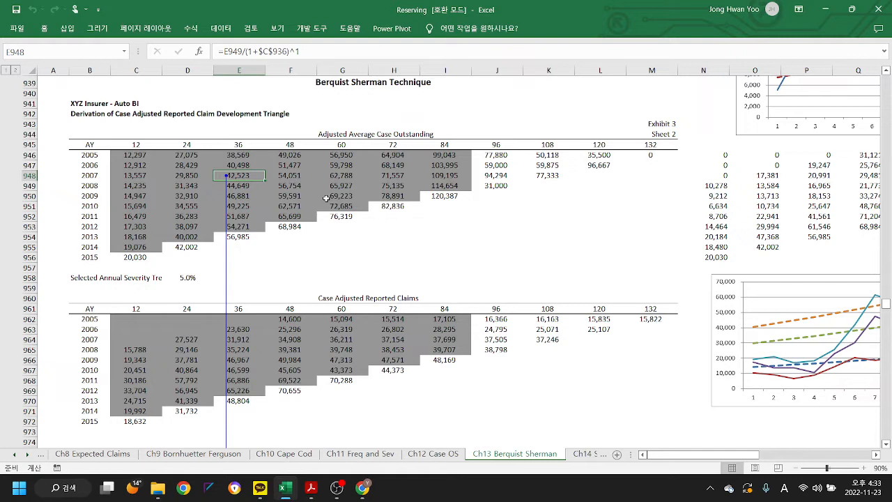
double_click(225, 243)
scroll(326, 275, down, 2)
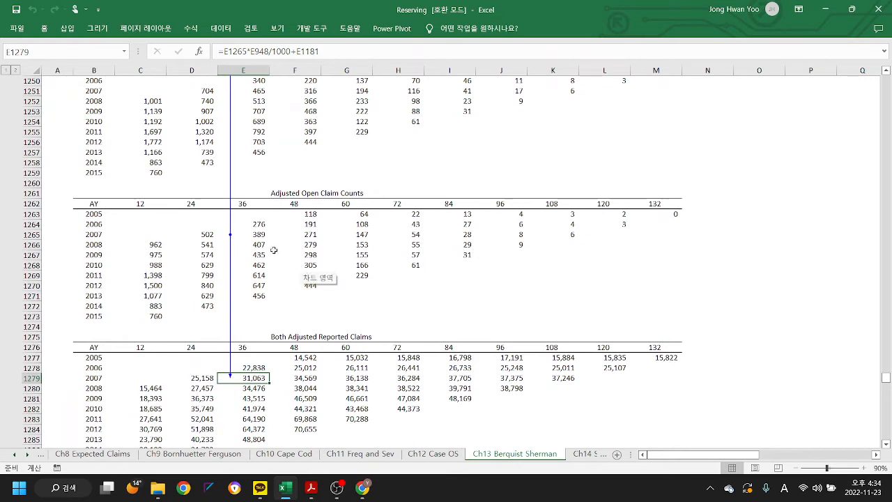
double_click(231, 176)
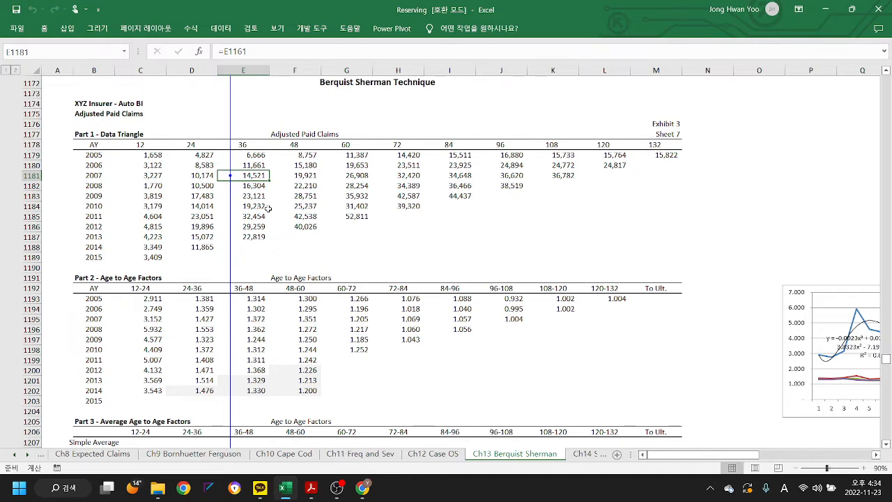
- Look through Sheet 9's both-adjusted reported claims and inspect the formula of the Both Adj selected 12-24 factor in C1356
scroll(268, 208, down, 20)
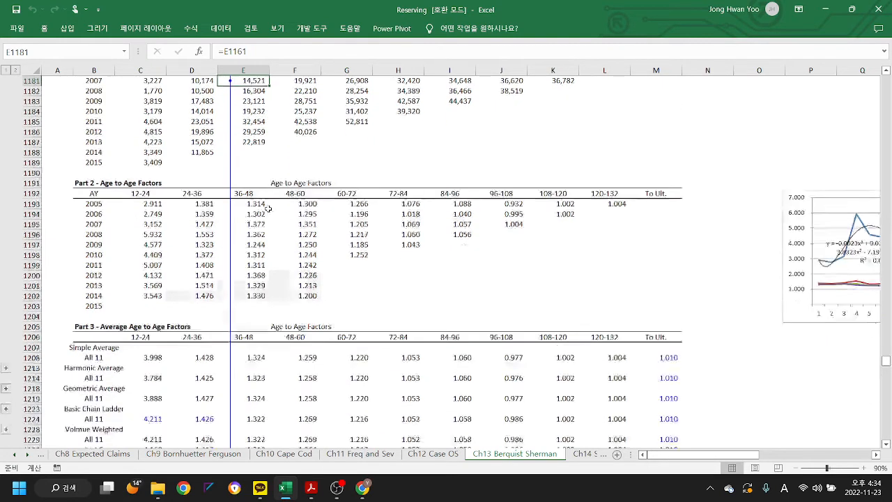
scroll(268, 208, down, 3)
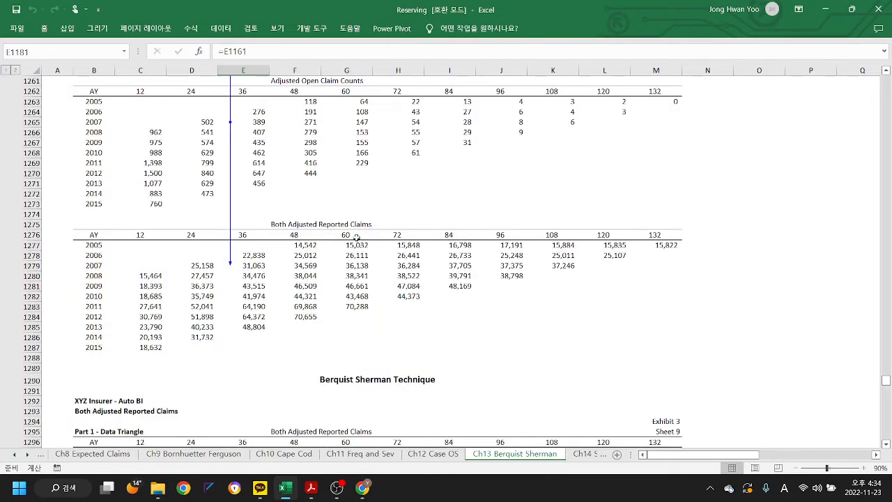
scroll(313, 284, down, 4)
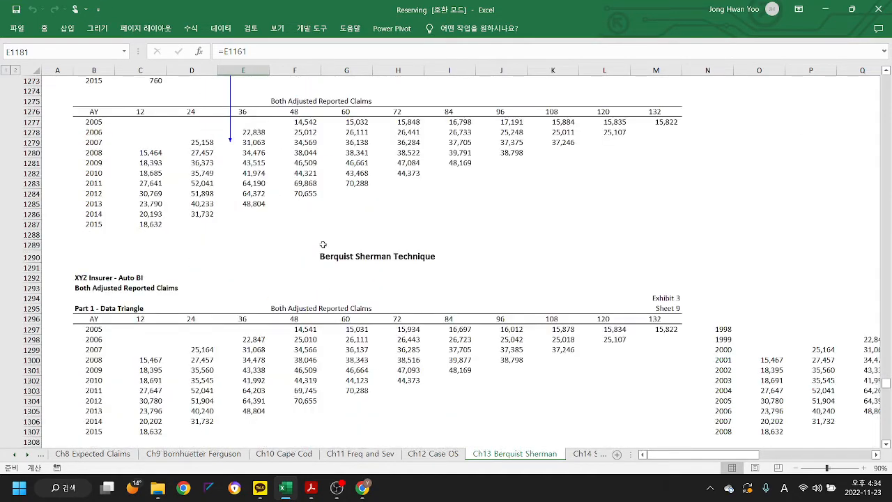
scroll(291, 351, down, 6)
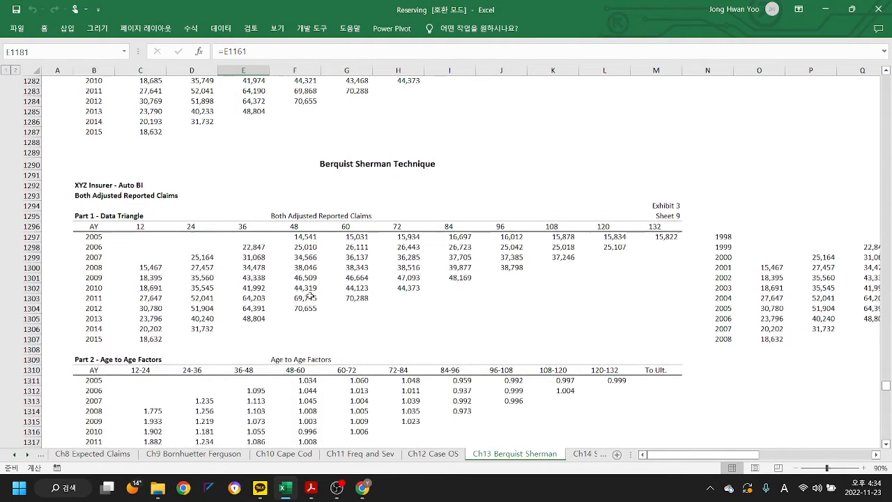
scroll(308, 294, down, 7)
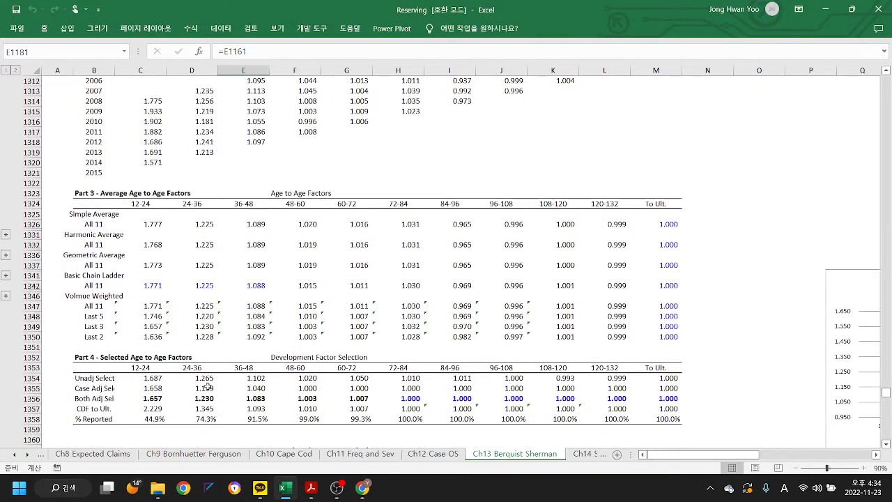
click(149, 398)
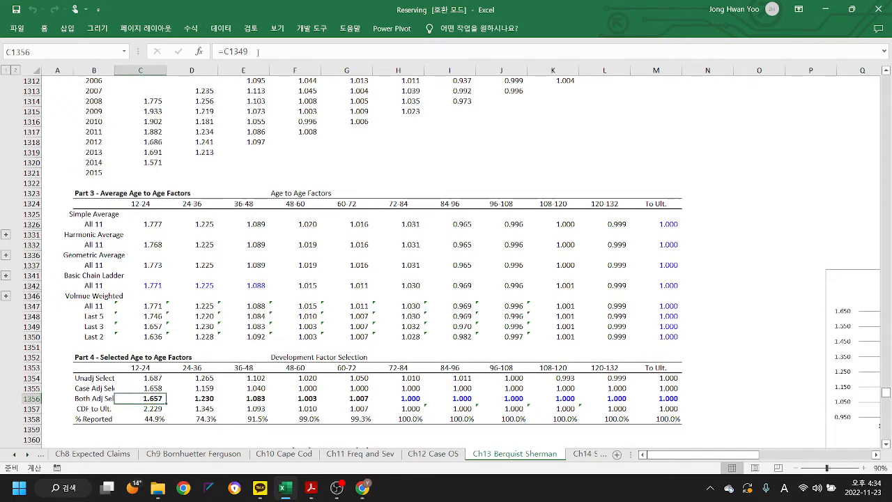
key(F2)
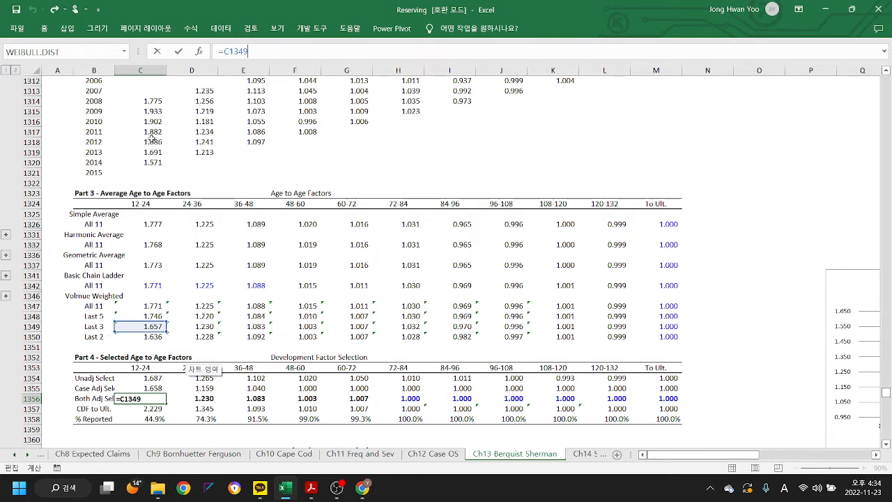
- Select the 12-24 age-to-age factors for 2012 to 2014, compare them with the averages, and inspect the formula in F1342
drag(150, 141, 154, 164)
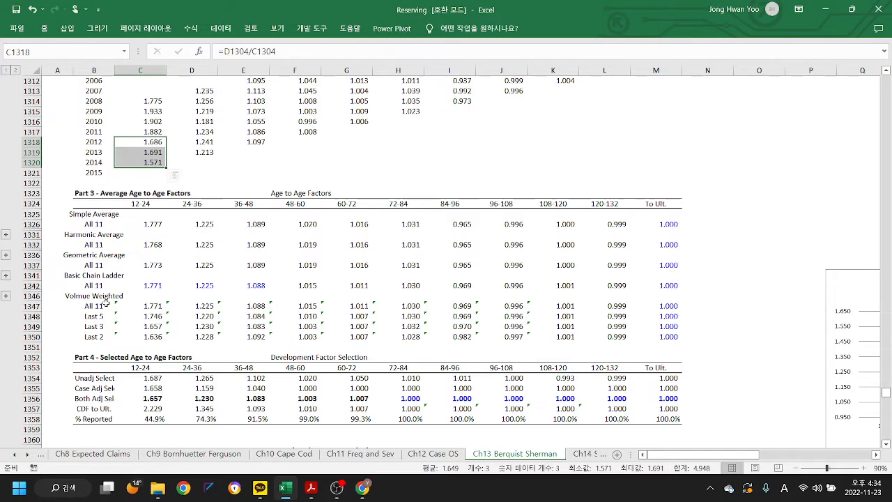
scroll(230, 204, up, 7)
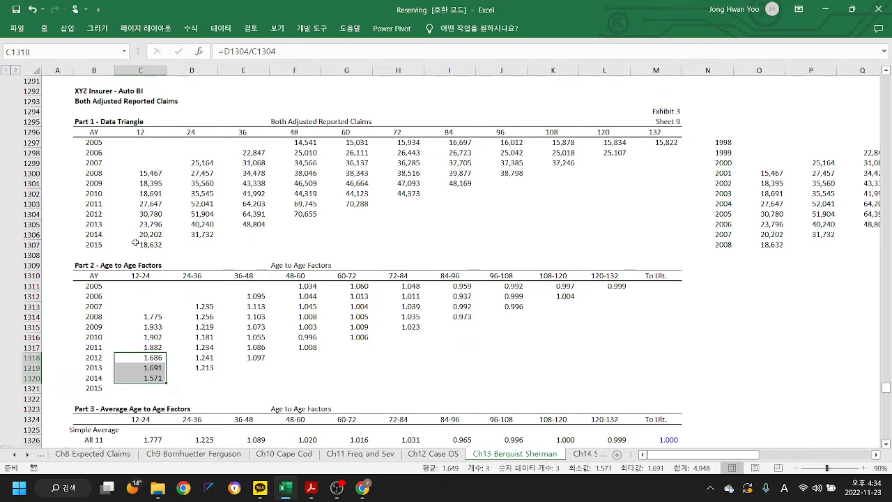
scroll(135, 242, down, 5)
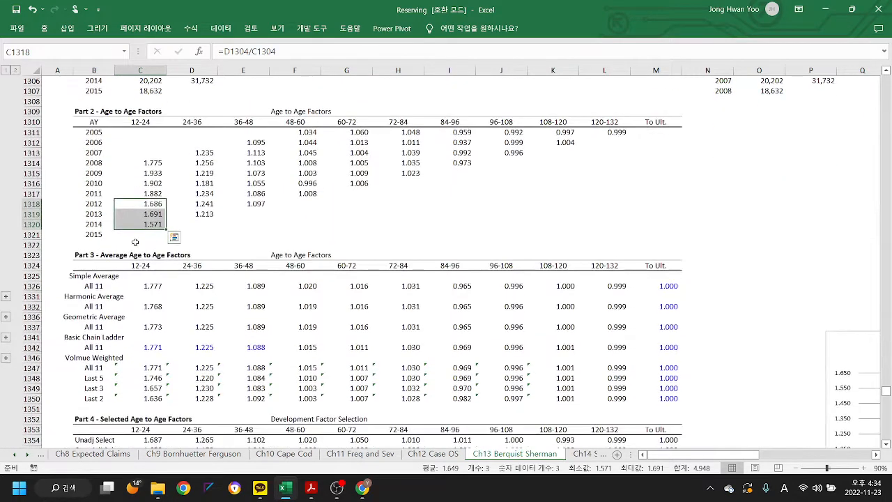
scroll(235, 237, down, 3)
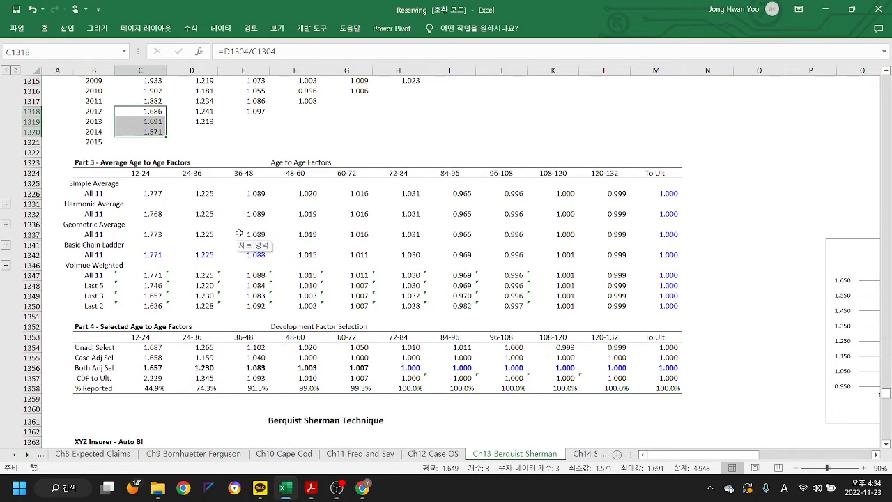
click(307, 255)
- Examine Sheet 10's projection of ultimate claims and inspect the total formula for case-adjusted reported ultimates in I1382
scroll(163, 275, down, 4)
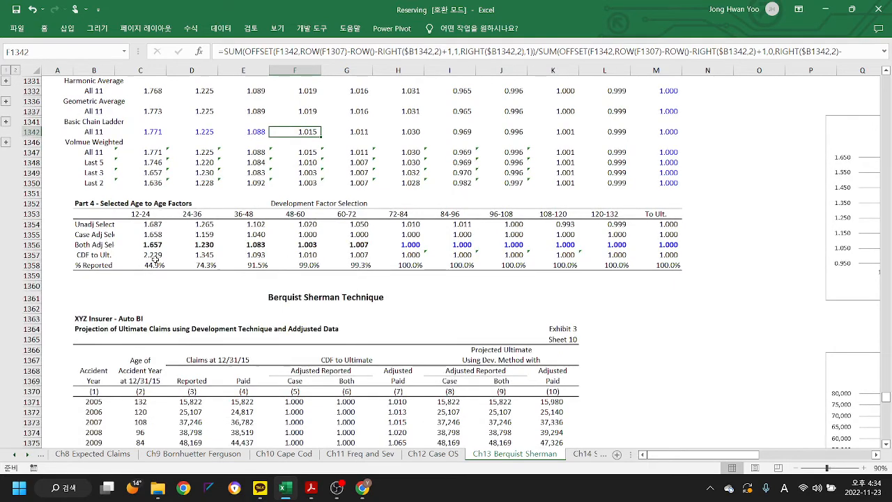
scroll(328, 257, down, 1)
scroll(328, 257, down, 2)
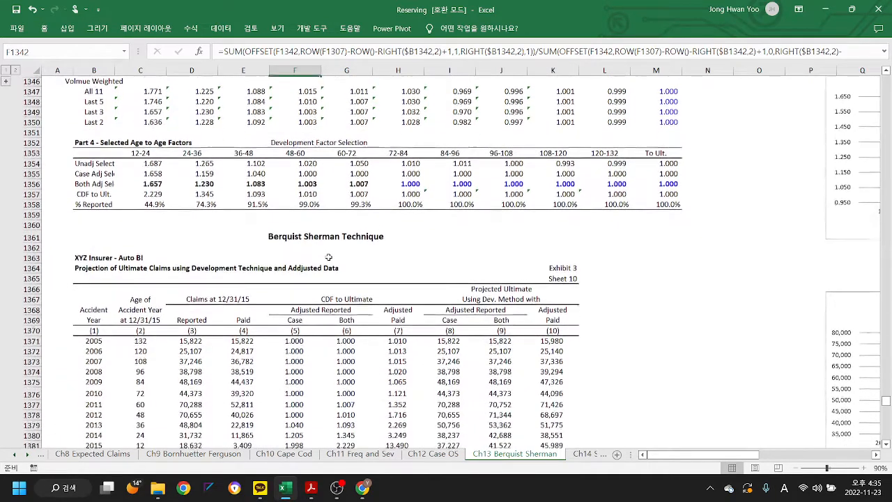
scroll(465, 214, down, 3)
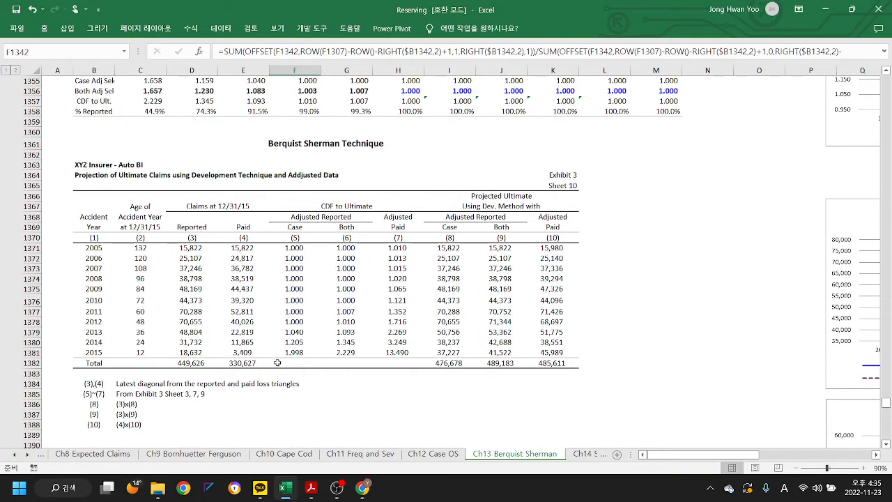
scroll(277, 361, down, 1)
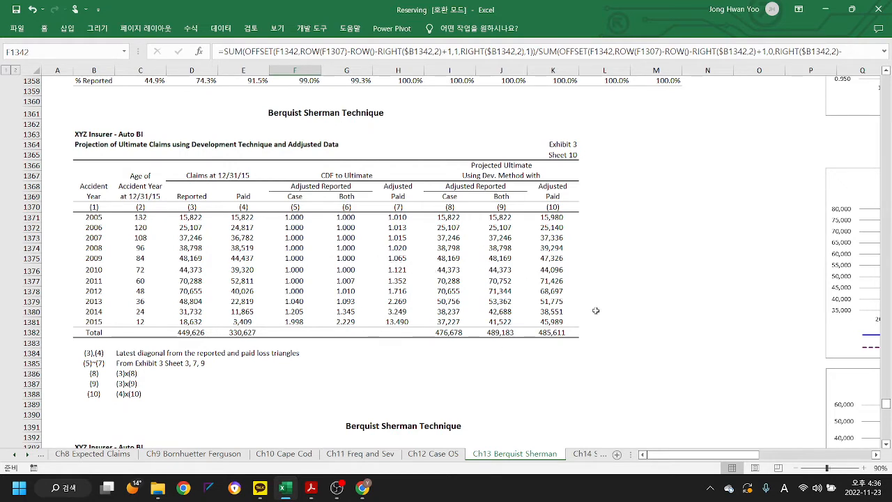
click(448, 334)
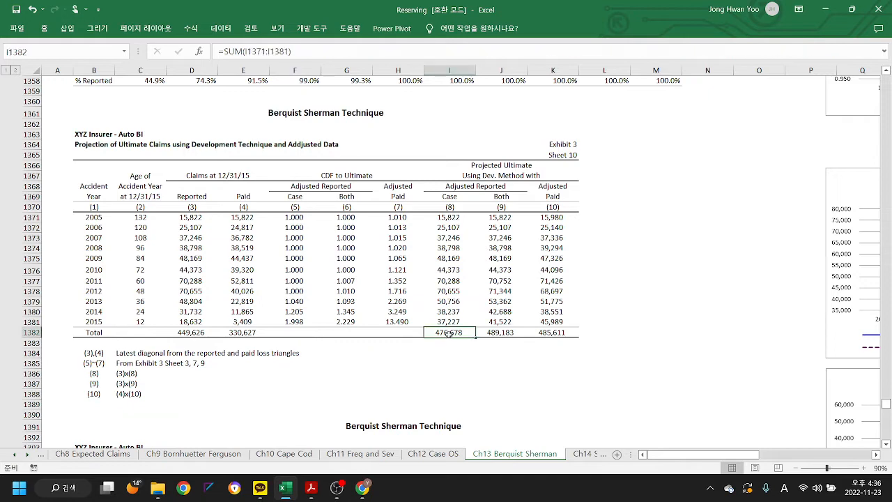
- Inspect the total formulas for both-adjusted reported and adjusted paid ultimates in J1382 and K1382
click(501, 330)
click(550, 330)
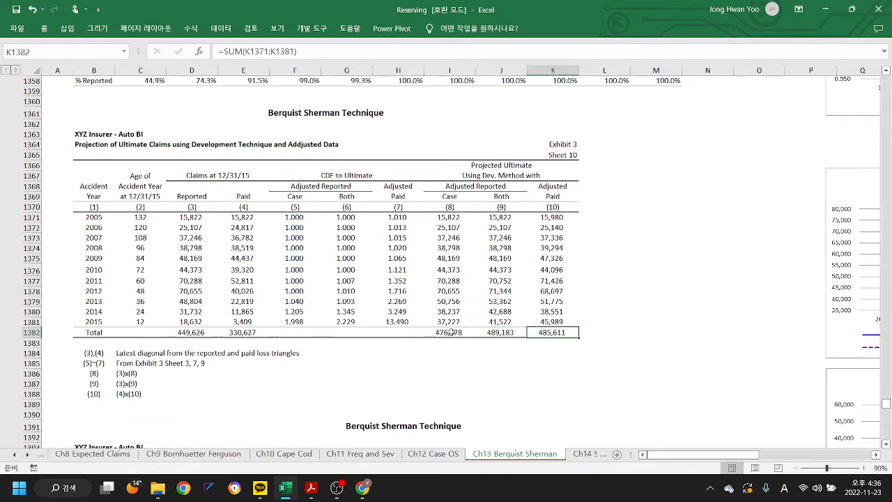
- Examine Sheet 11's unpaid claims estimate, selecting the IBNR figures in I1401:K1412, and look over the Summary of Ultimate Claims
scroll(645, 302, down, 2)
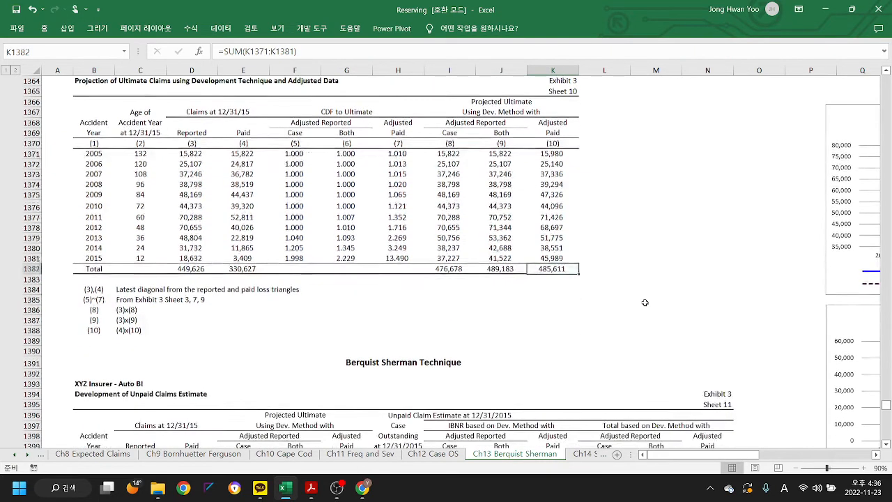
scroll(644, 303, down, 5)
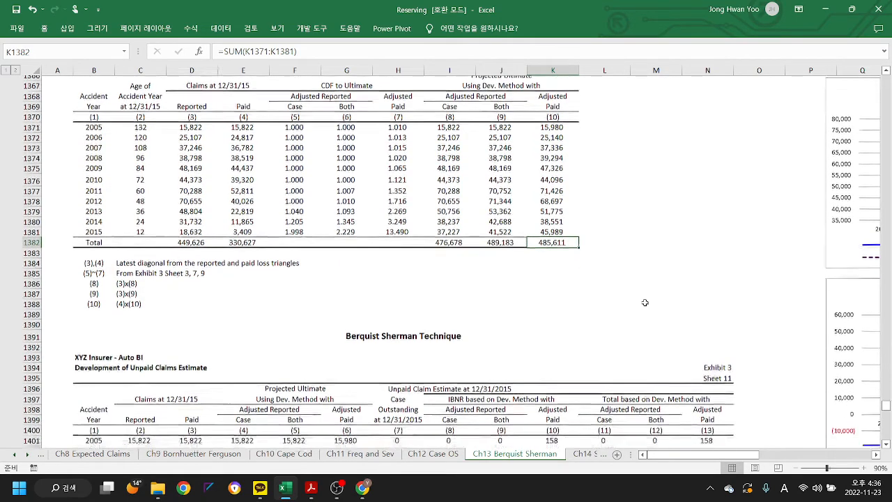
scroll(645, 303, down, 1)
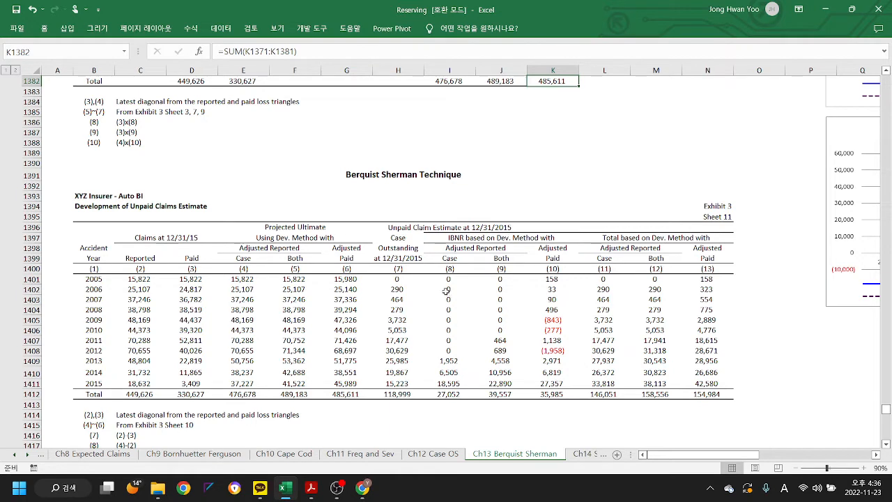
click(454, 279)
drag(455, 279, 557, 395)
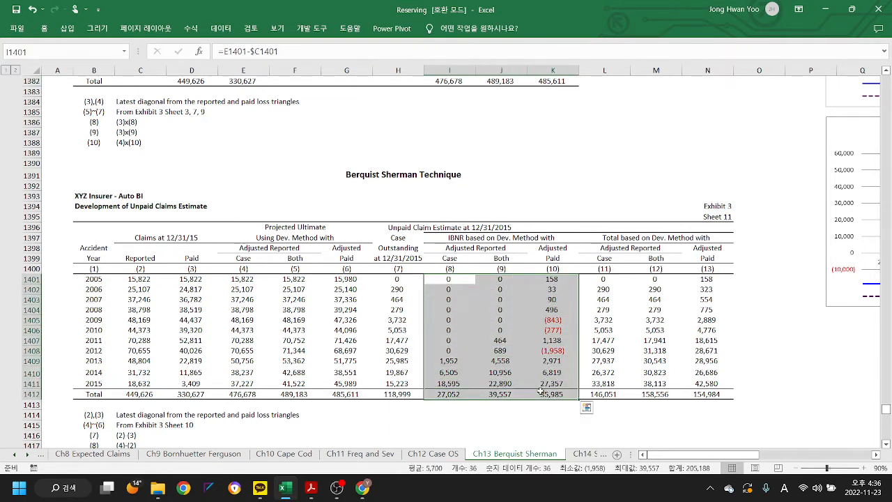
scroll(211, 305, down, 12)
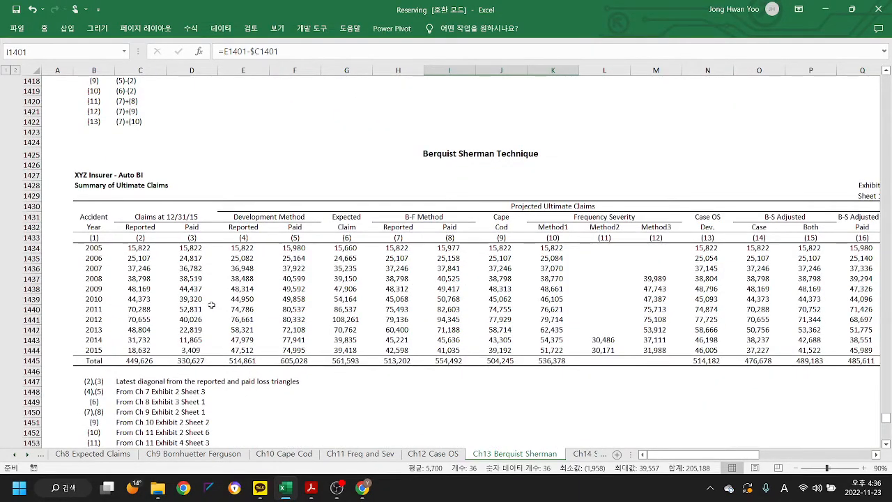
scroll(211, 305, down, 2)
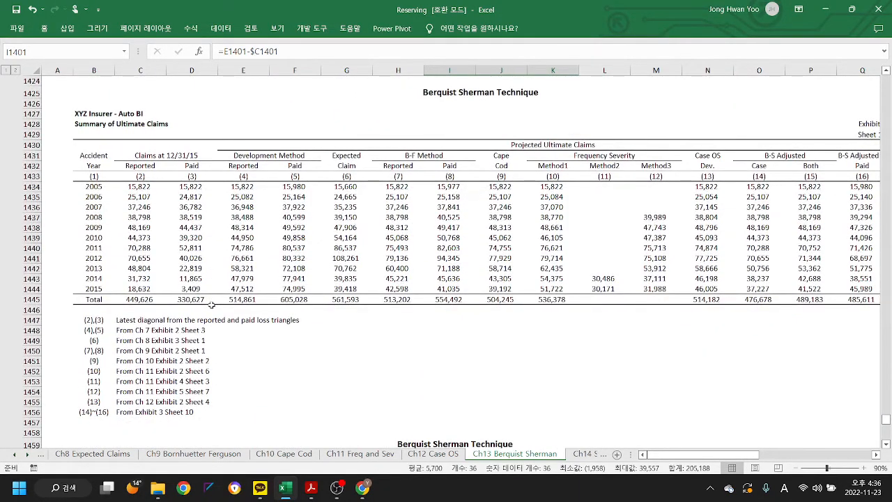
- Remove the tracer arrows from the both-adjusted reported claims derivation on Sheet 8
scroll(416, 247, up, 5)
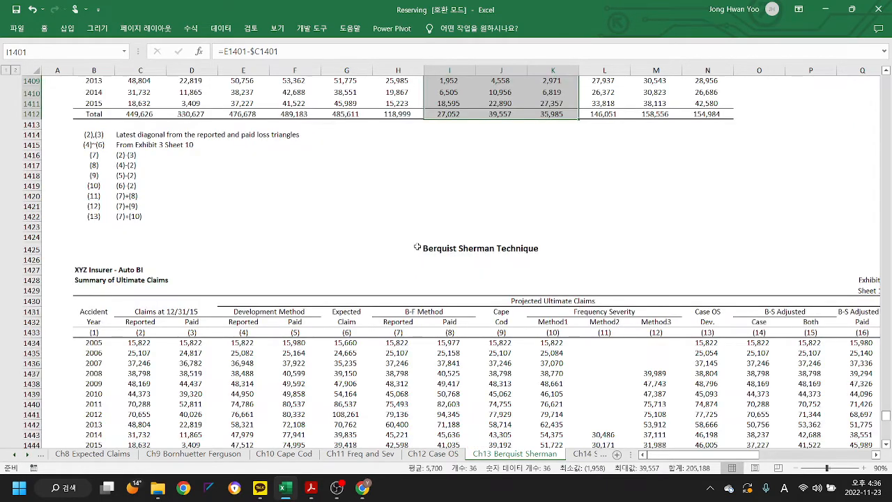
scroll(417, 247, up, 16)
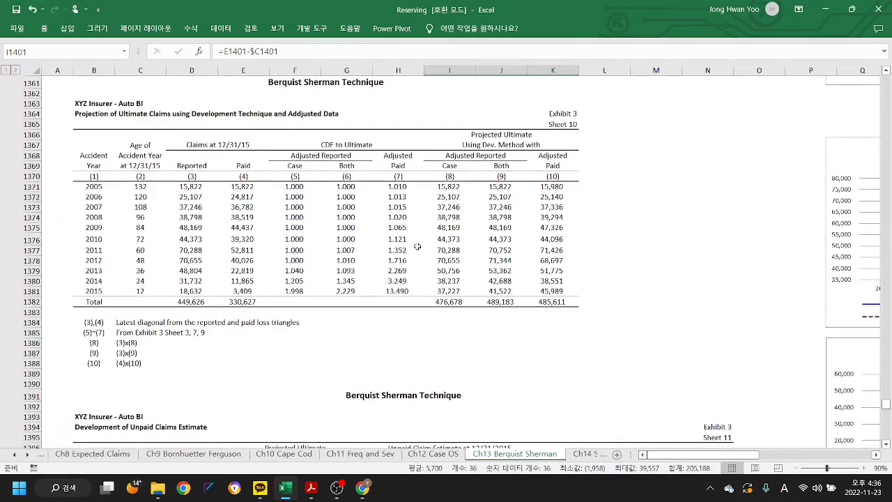
scroll(416, 245, up, 20)
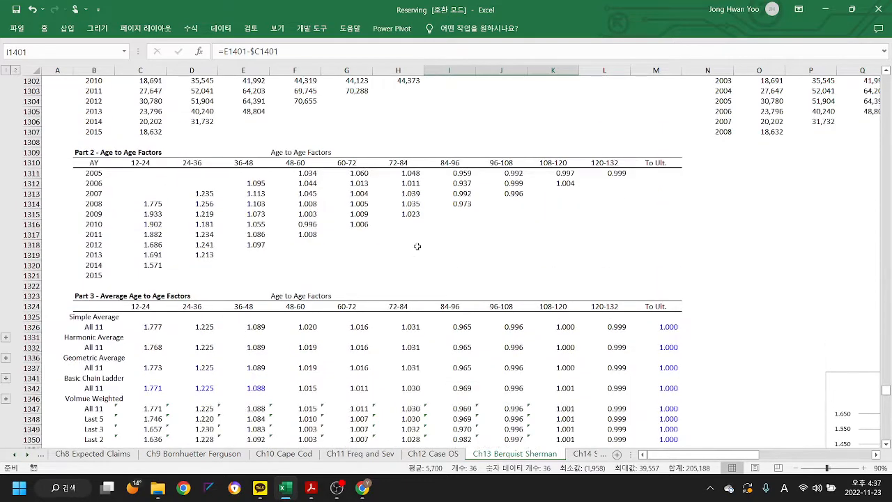
scroll(417, 246, up, 13)
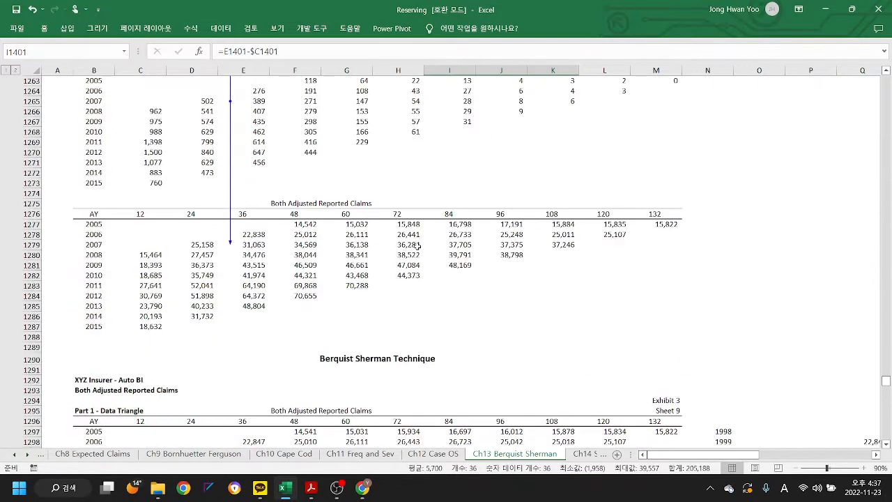
scroll(416, 245, up, 5)
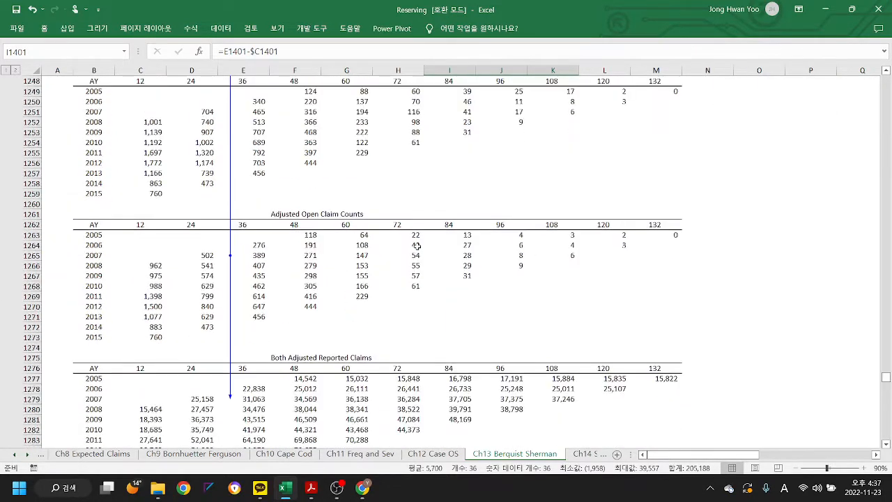
click(191, 31)
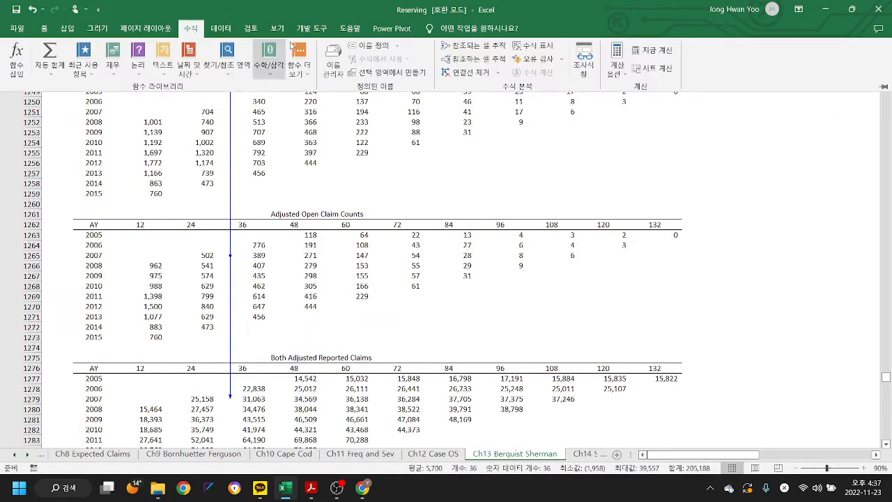
click(465, 73)
- Look back through the paid claims, adjusted closed claim counts and adjusted paid claims triangles down to Sheet 7's age-to-age factors
scroll(435, 241, up, 5)
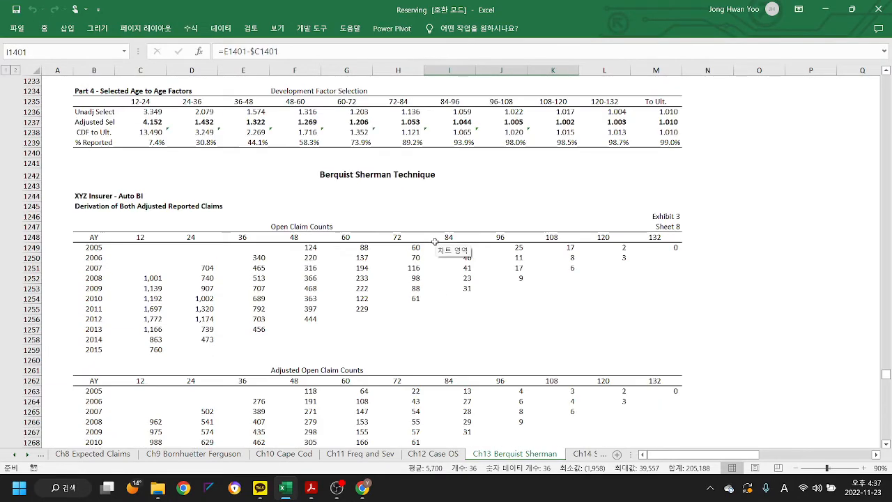
scroll(434, 241, up, 19)
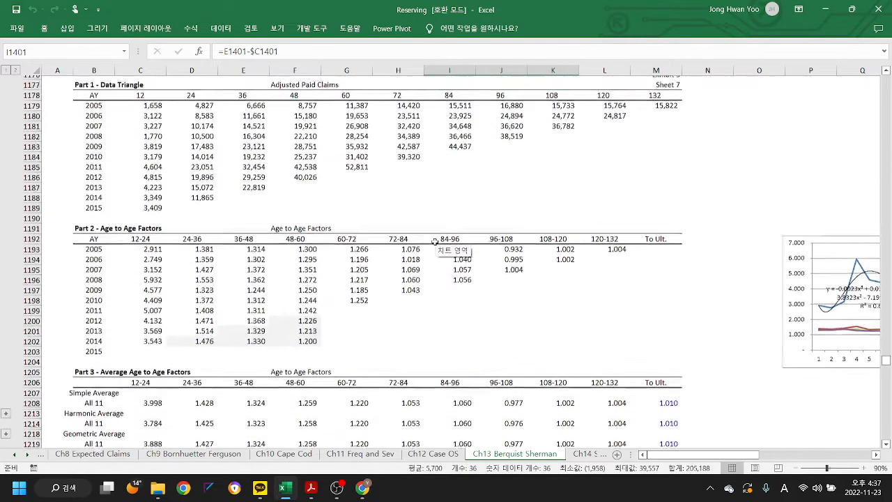
scroll(435, 241, up, 19)
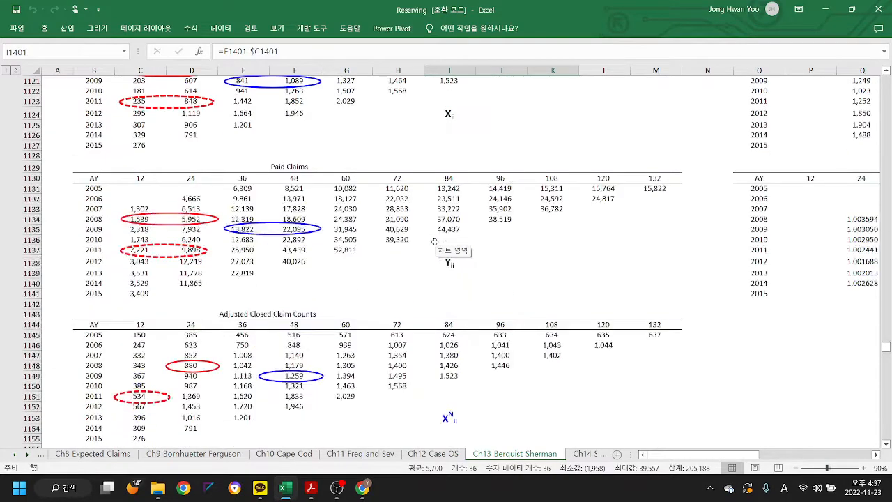
scroll(375, 240, up, 8)
scroll(375, 240, down, 8)
scroll(375, 240, down, 10)
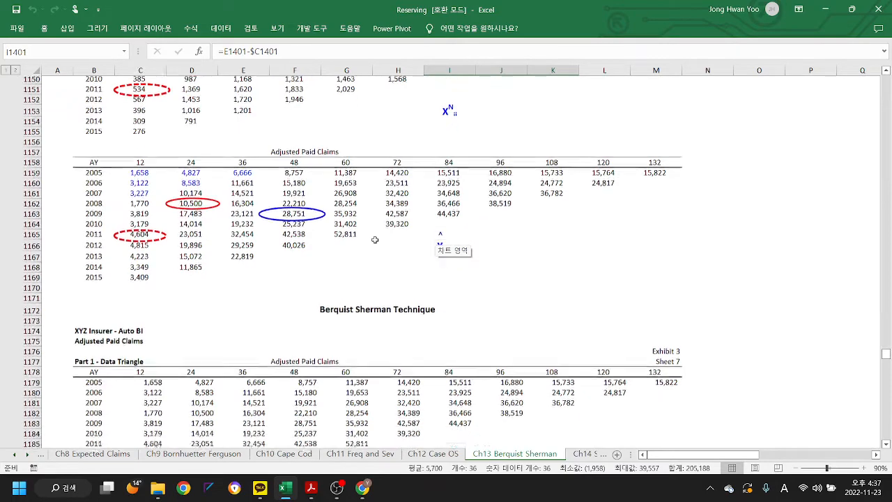
scroll(375, 240, down, 7)
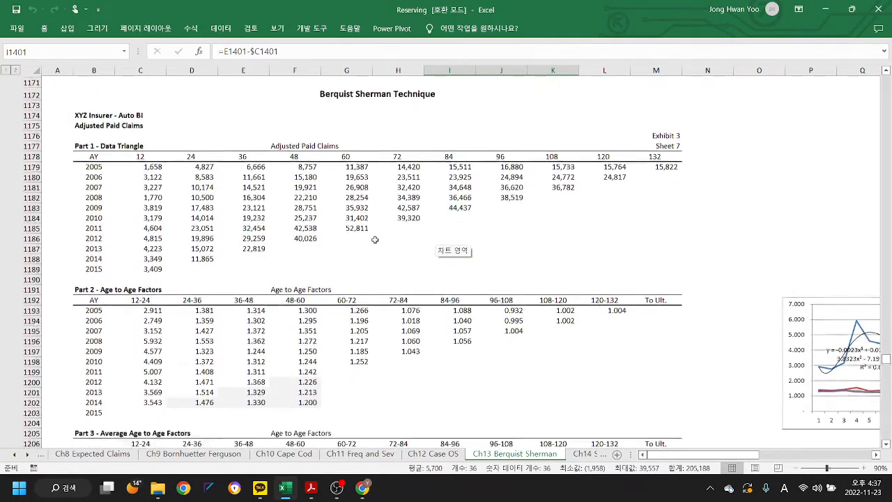
scroll(375, 239, down, 3)
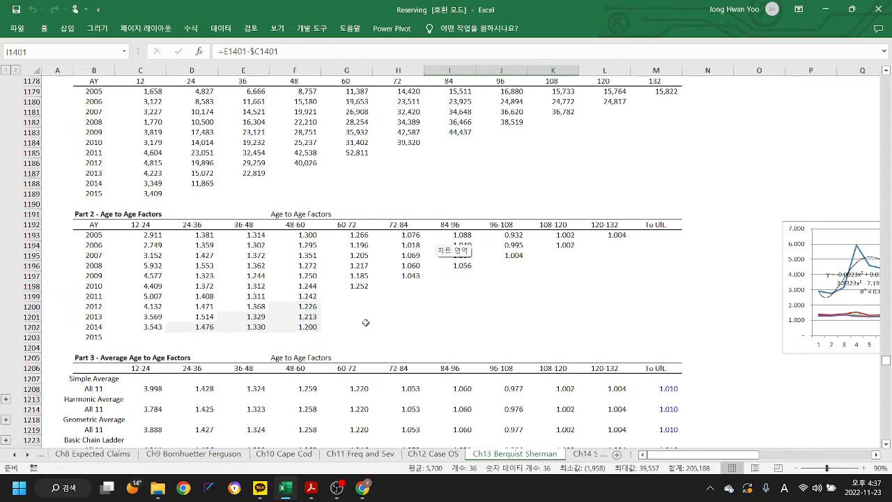
- Inspect the GROWTH formulas in the shaded Sheet 7 factors E1201 and F1200, checking the ranges F1200 refers to
click(257, 318)
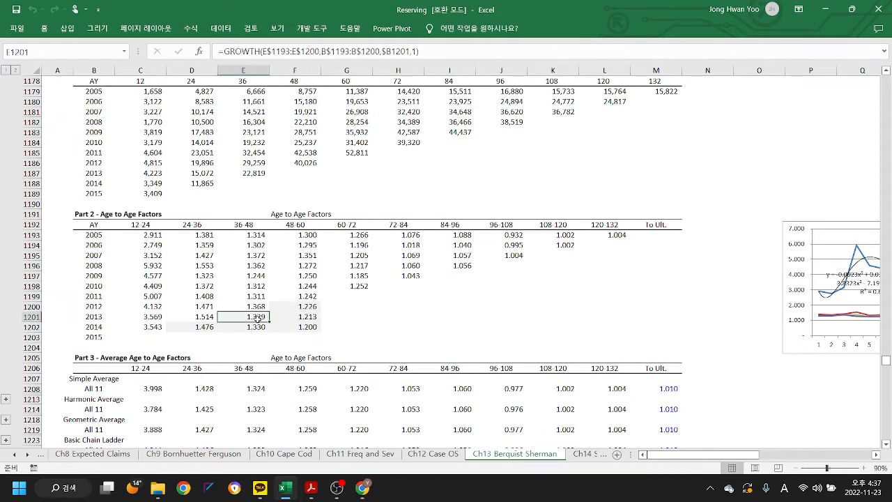
click(308, 308)
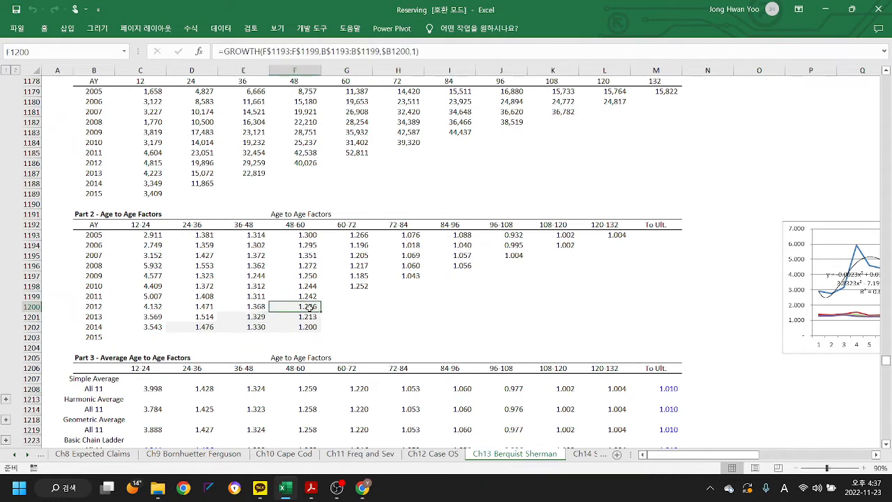
click(437, 55)
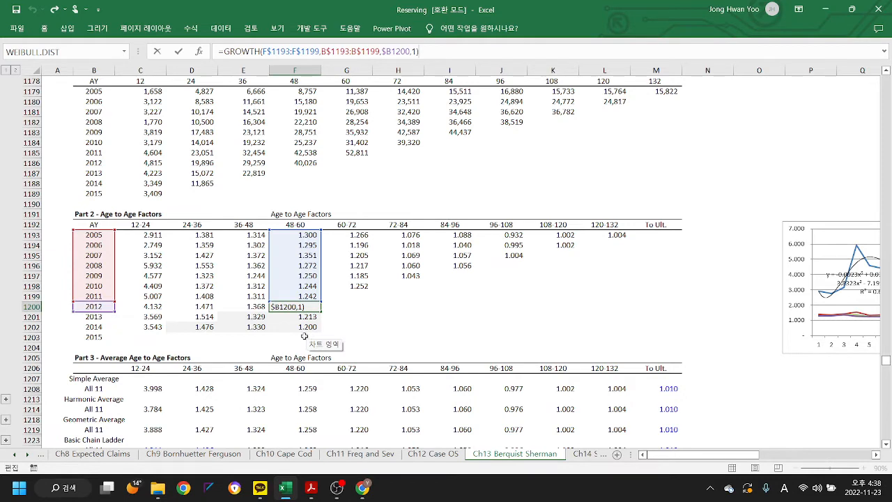
key(ctrl+Return)
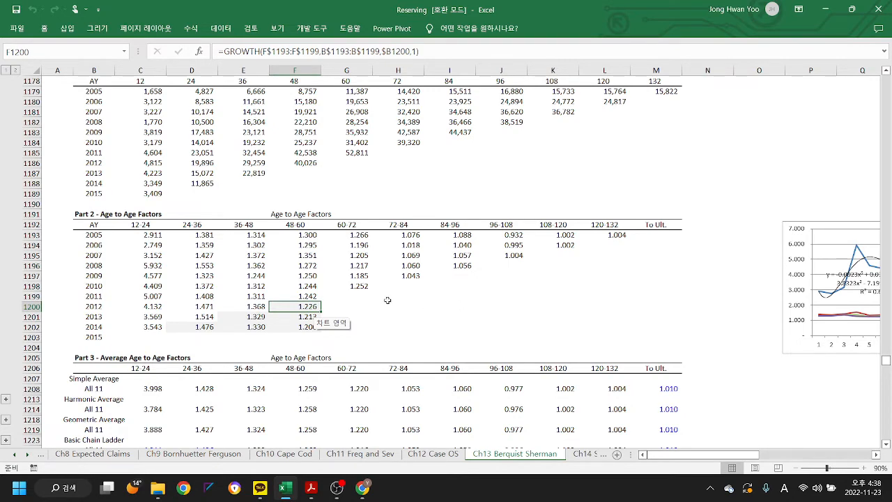
- Compare Sheet 7's age-to-age factors with their averages and selected factors, and look over Sheet 8's open claim count triangles
scroll(387, 300, down, 2)
scroll(388, 300, up, 1)
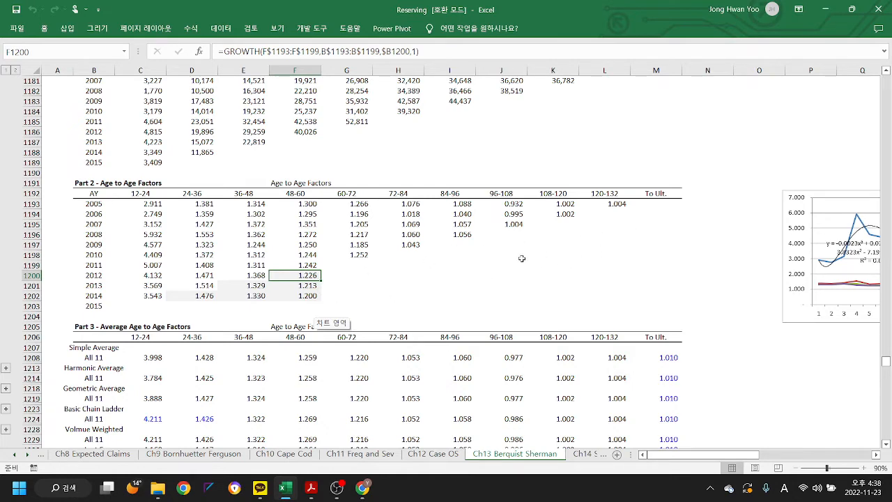
scroll(389, 272, up, 2)
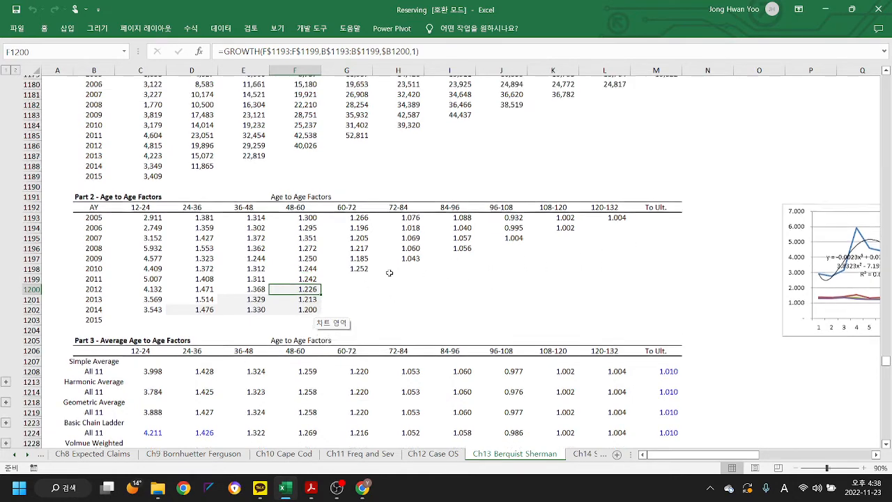
scroll(390, 272, up, 1)
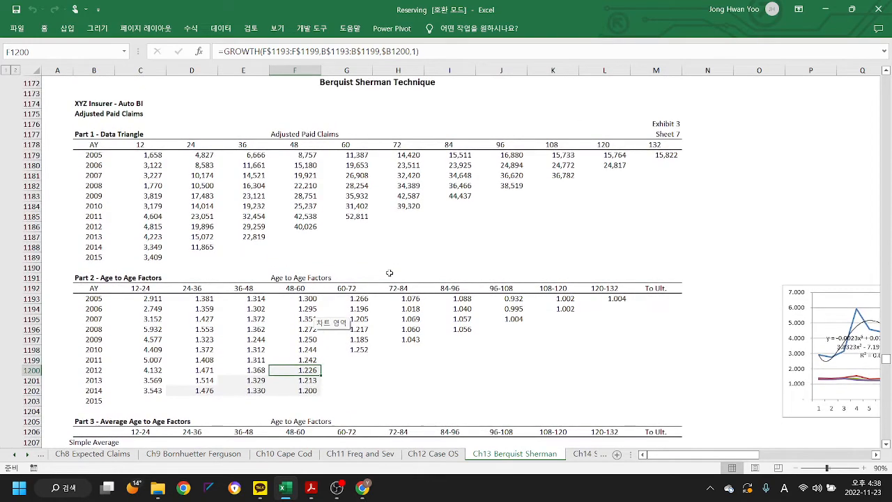
scroll(404, 278, down, 10)
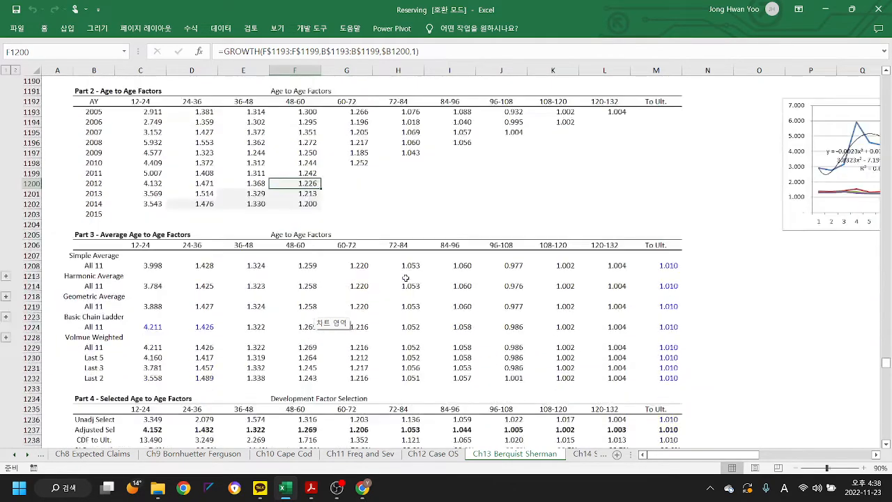
scroll(404, 277, down, 3)
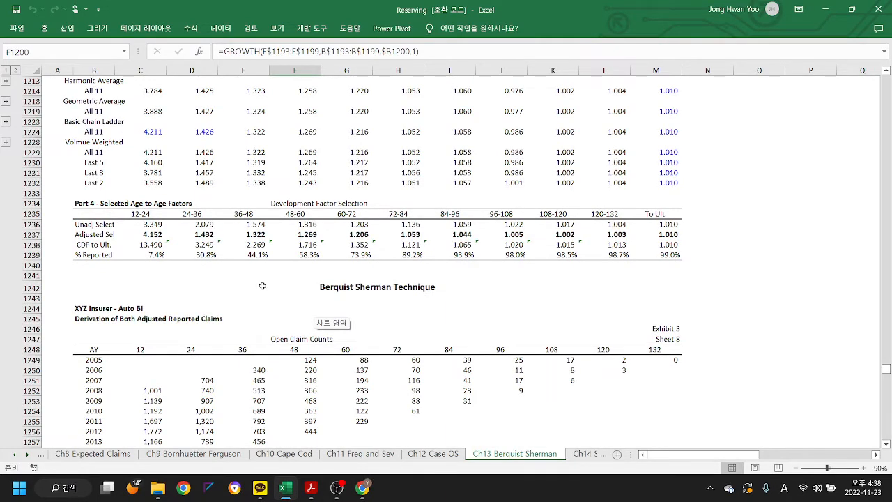
scroll(262, 286, up, 9)
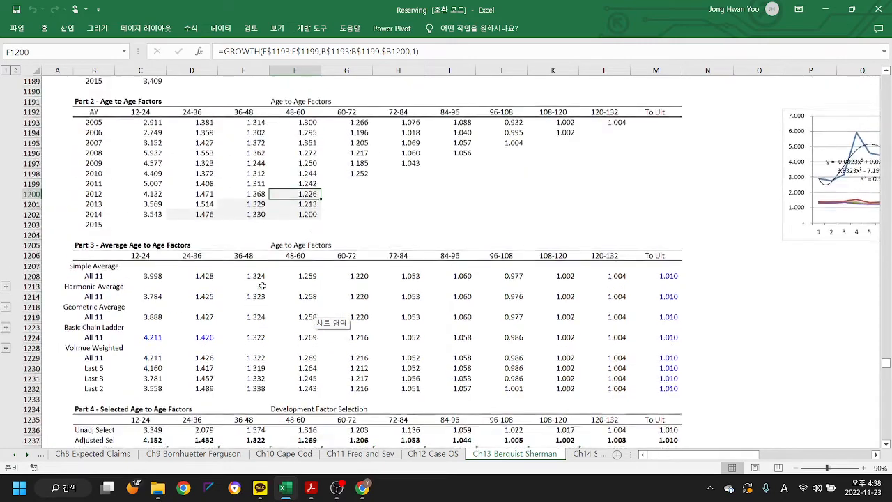
scroll(336, 258, down, 14)
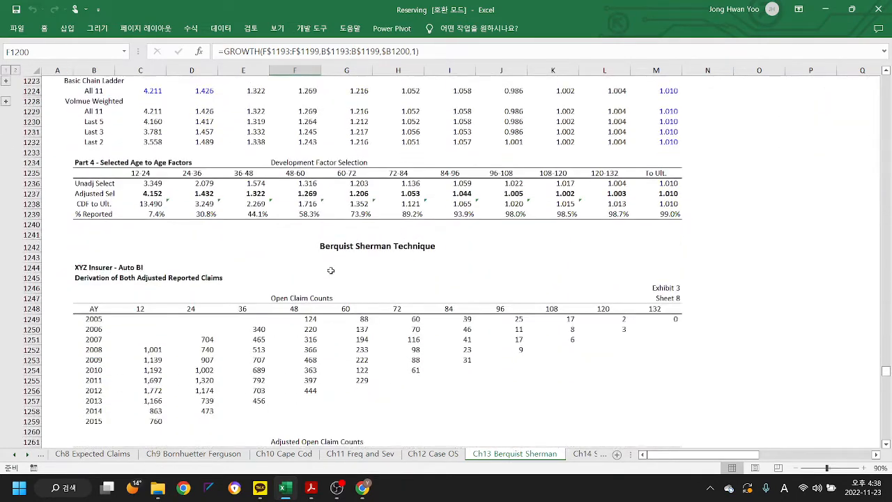
scroll(299, 257, down, 3)
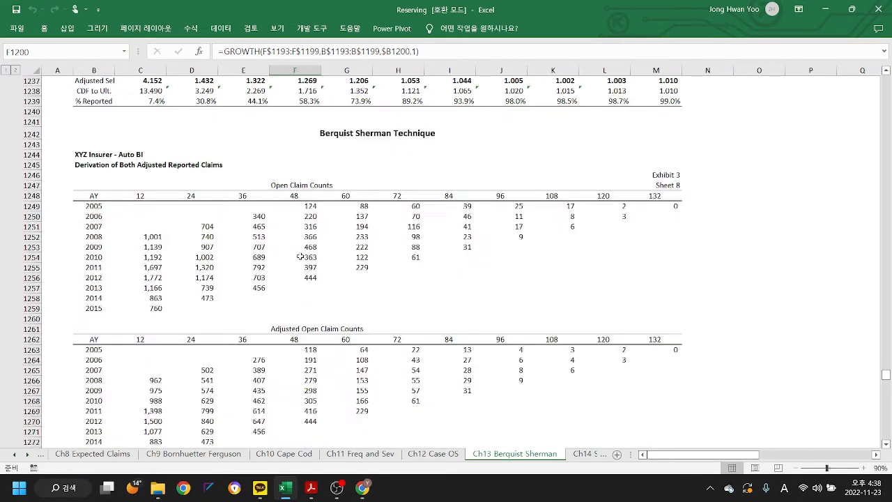
scroll(300, 256, down, 3)
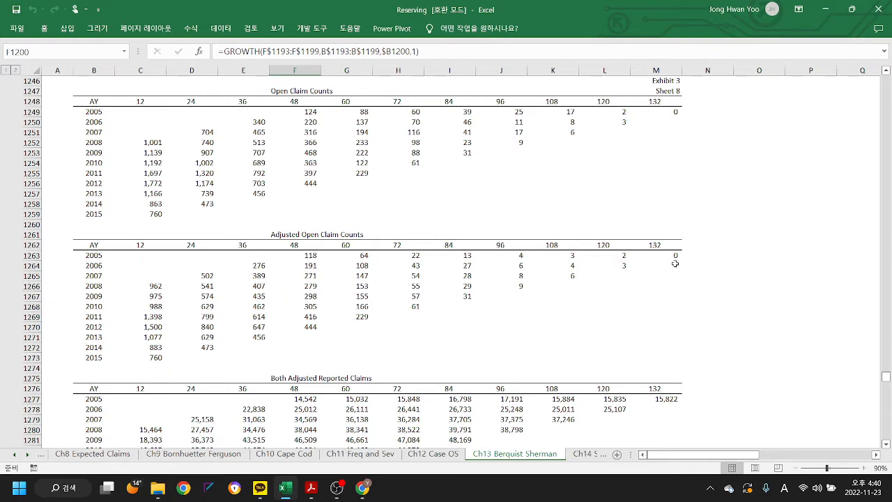
- Switch to OBS and move the PC source above the display capture in the source order
click(337, 487)
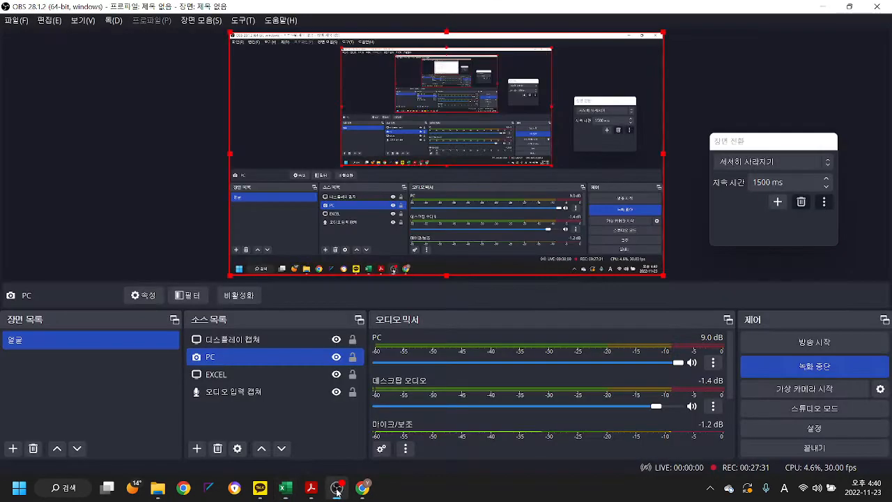
click(262, 449)
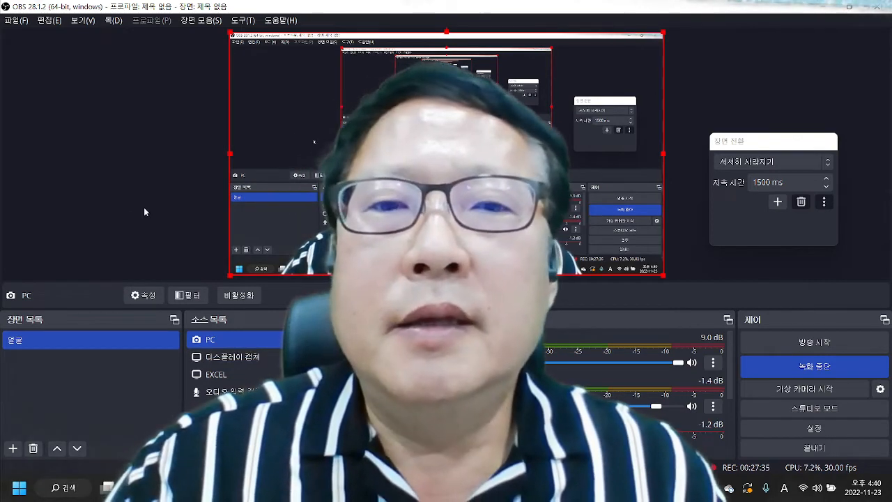